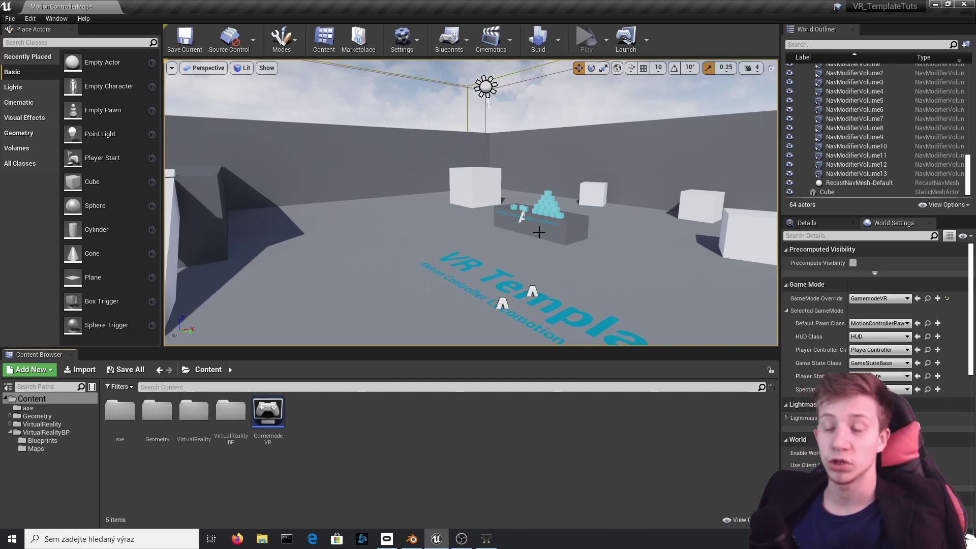
right_click_drag(493, 196, 471, 155)
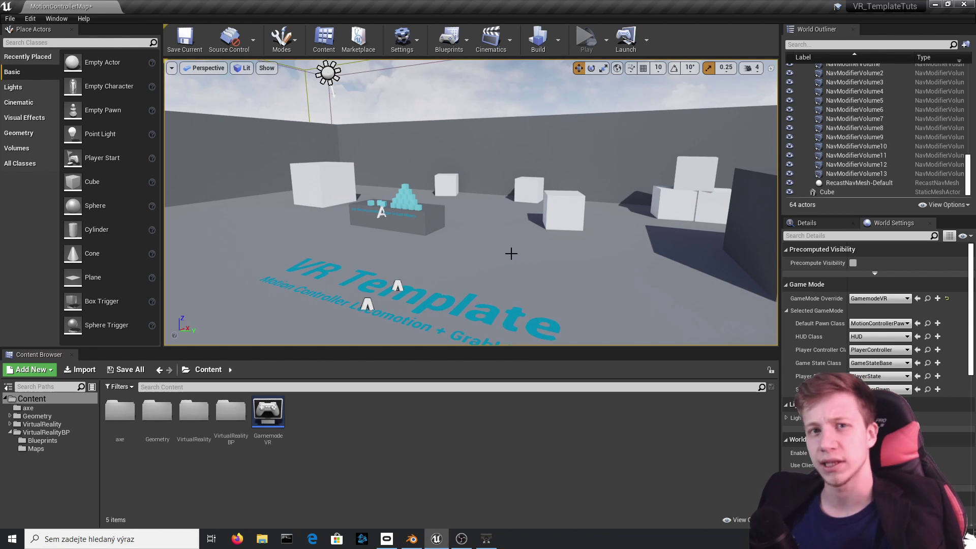
left_click(53, 433)
left_click(53, 439)
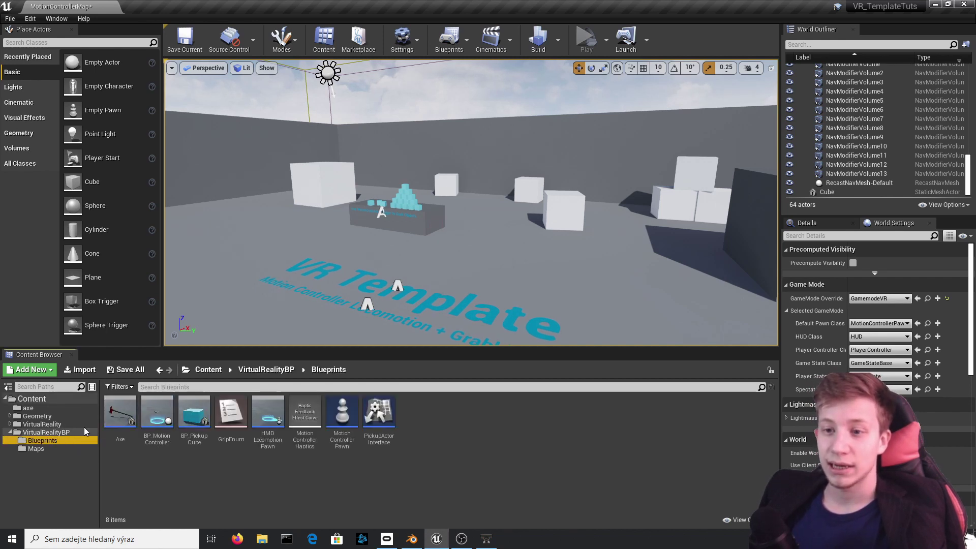
left_click(41, 448)
left_click(41, 424)
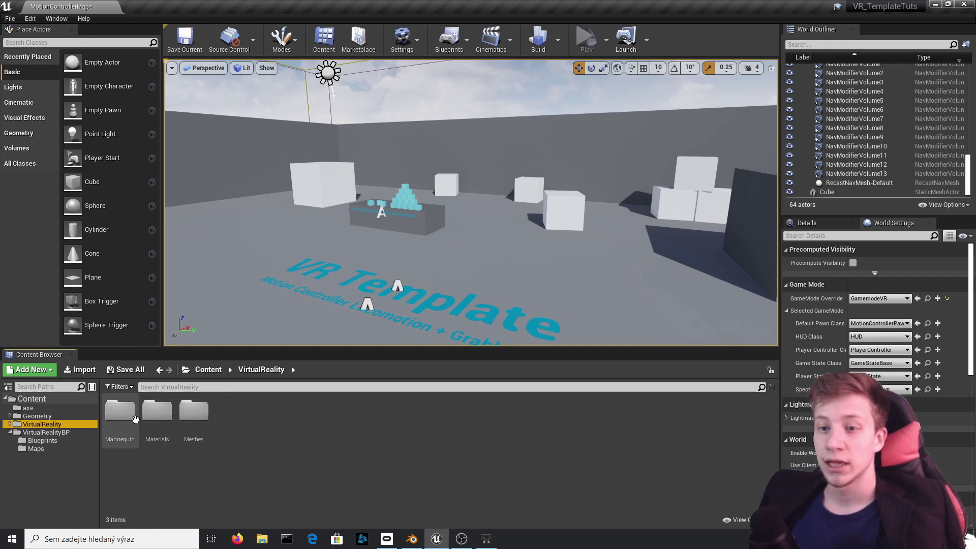
left_click(208, 370)
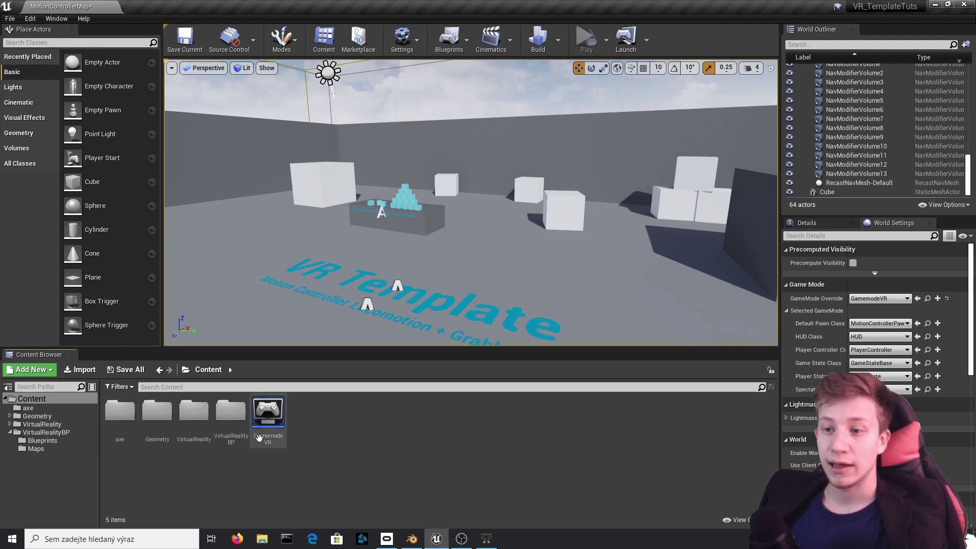
Open the MannequinHand_Right skeletal mesh from the VirtualReality/Mannequin/Character/Mesh folder
left_click(203, 426)
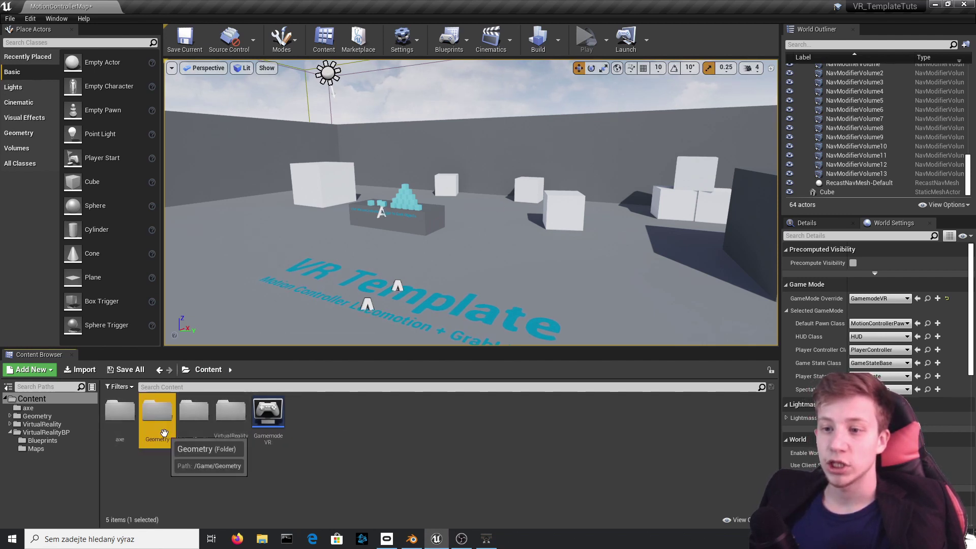
double_click(203, 426)
double_click(120, 412)
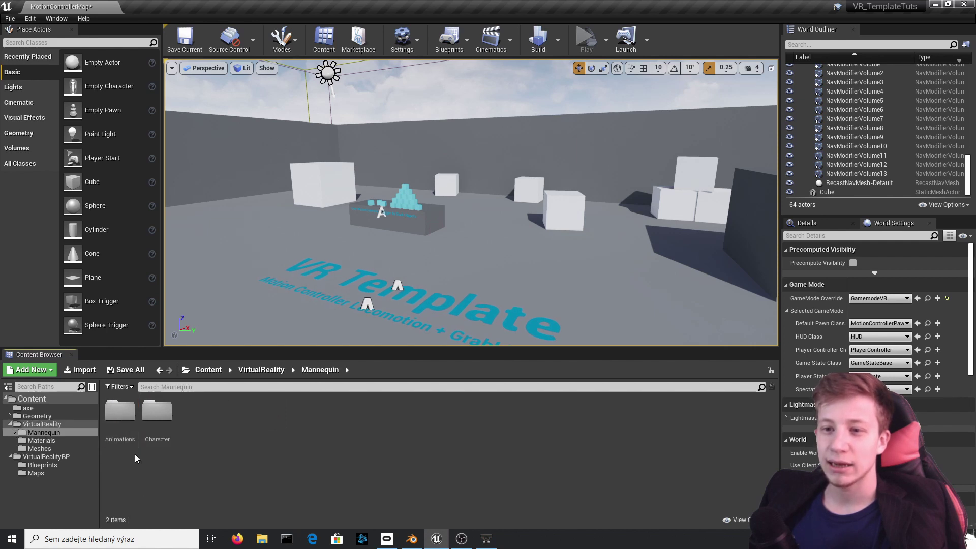
double_click(173, 411)
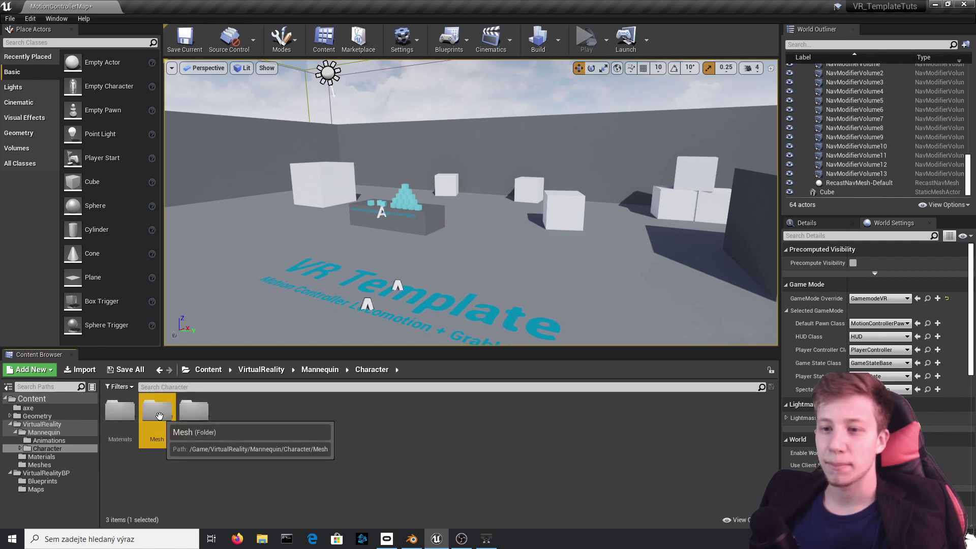
double_click(157, 411)
double_click(136, 441)
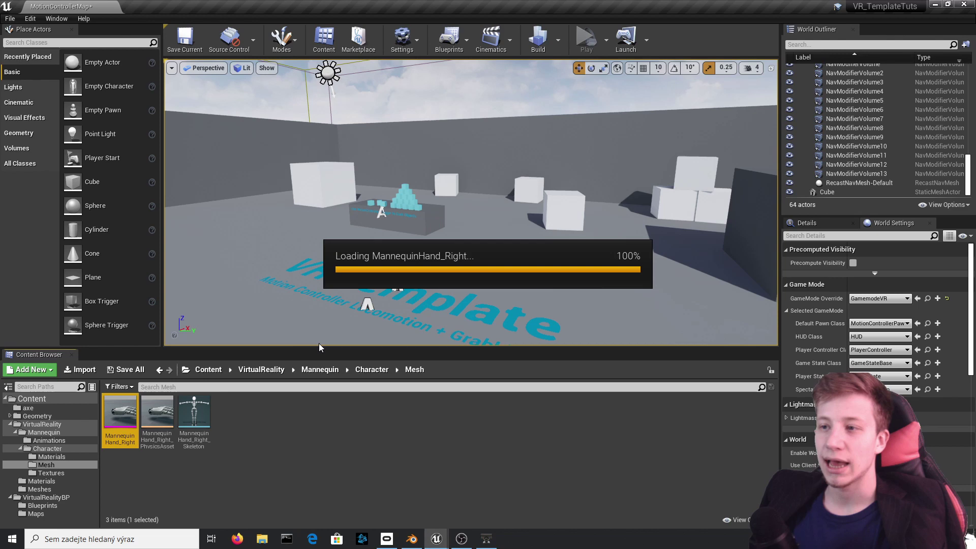
Examine the right hand mesh and its finger bones in the skeleton tree, and return to the level editor
scroll(571, 304, "down", 3)
scroll(569, 294, "up", 5)
scroll(568, 290, "down", 5)
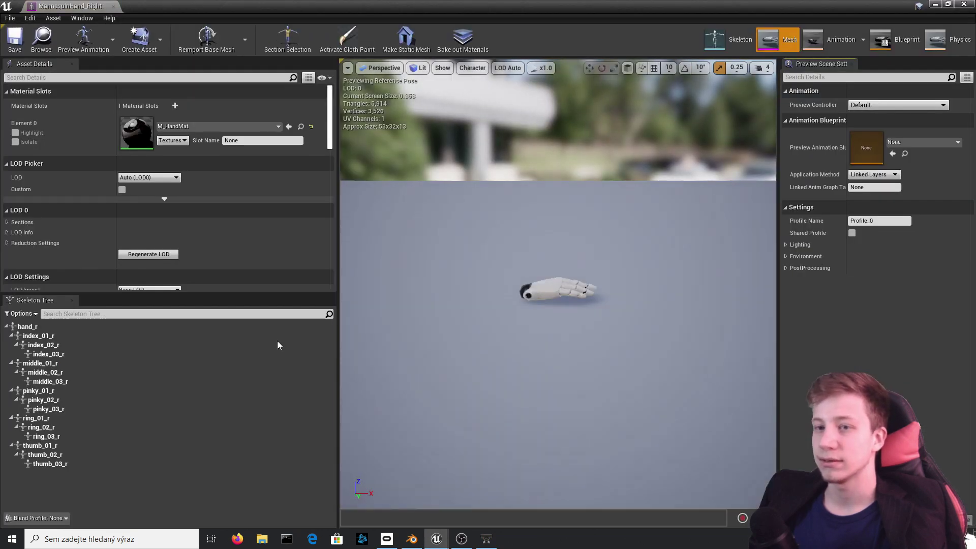
left_click(41, 363)
left_click(43, 345)
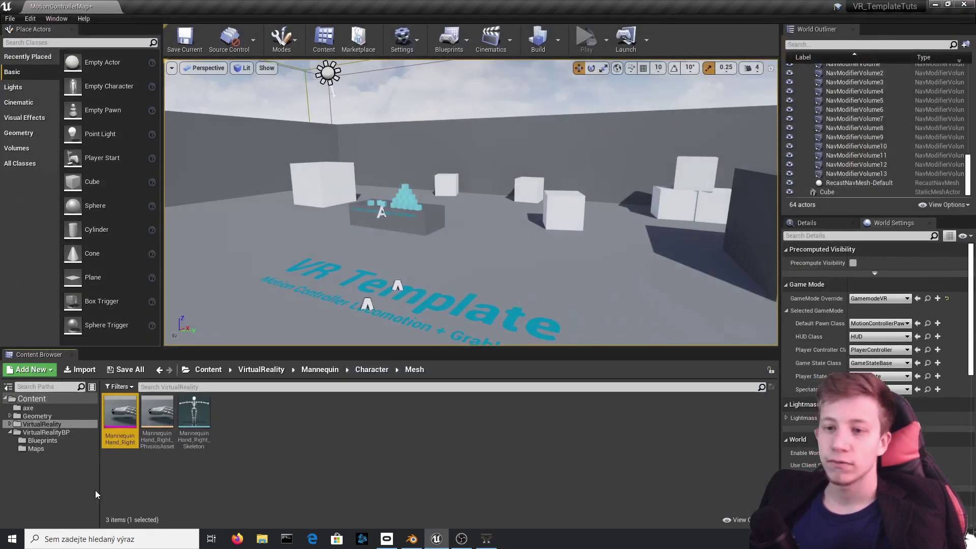
Export the MannequinHand_Right skeletal mesh as an FBX file to D:\the library, overwriting the existing file and keeping the default export options
right_click(124, 414)
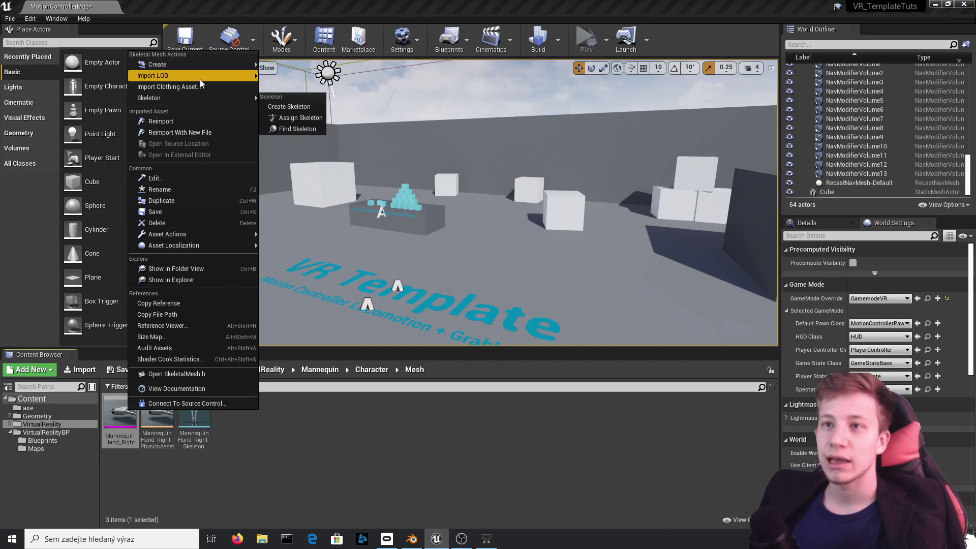
mouse_move(203, 236)
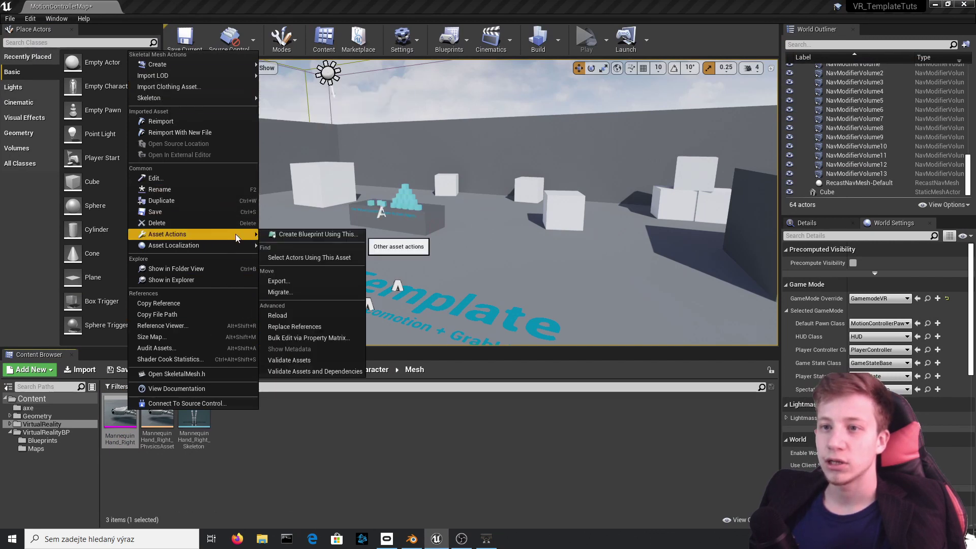
left_click(315, 280)
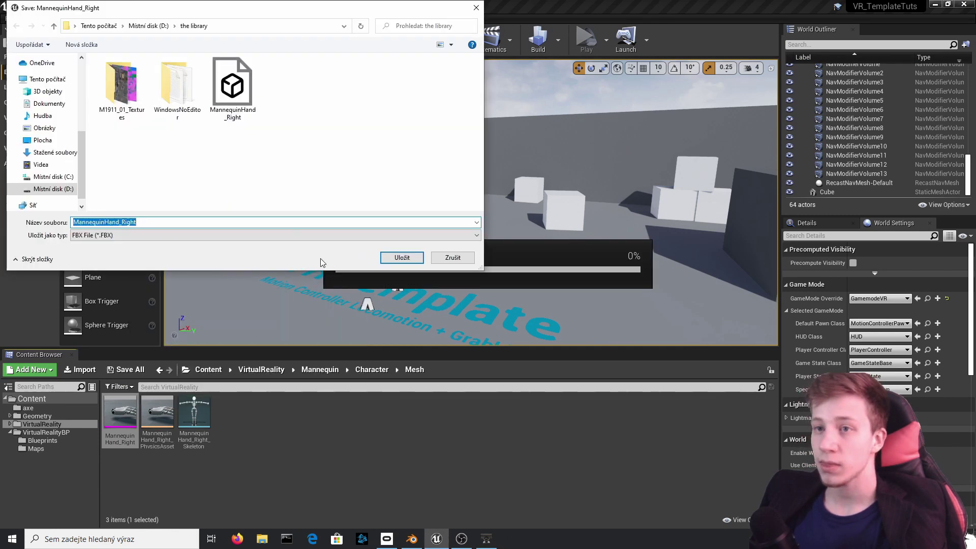
left_click(232, 89)
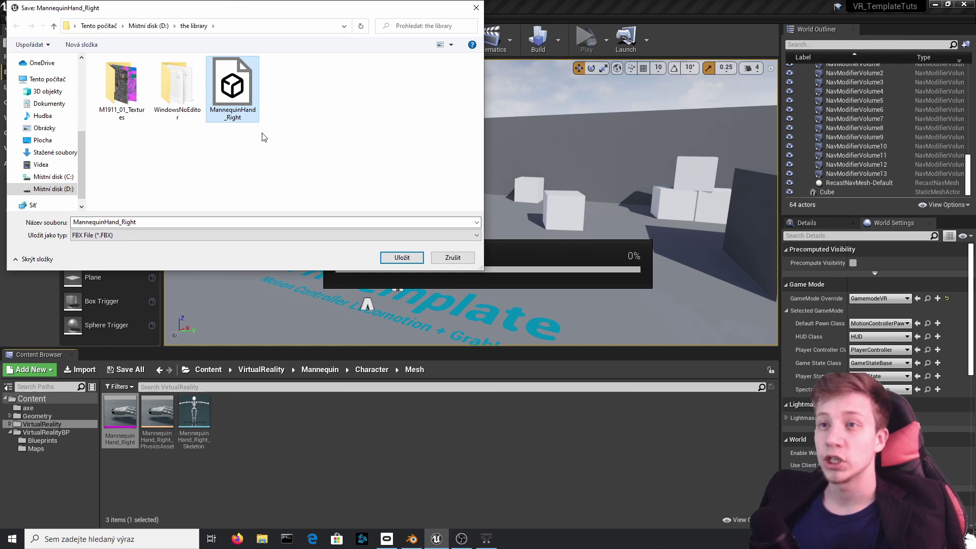
left_click(389, 259)
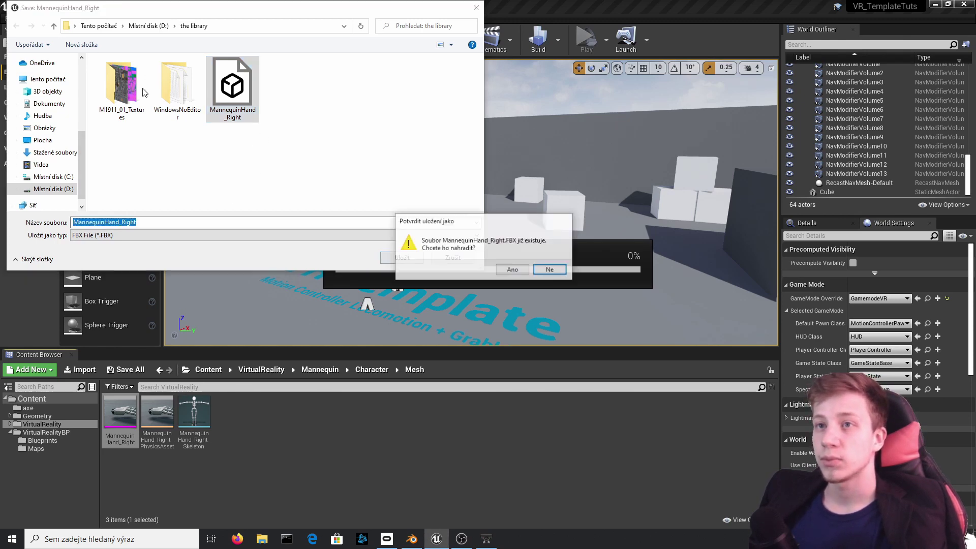
left_click(512, 269)
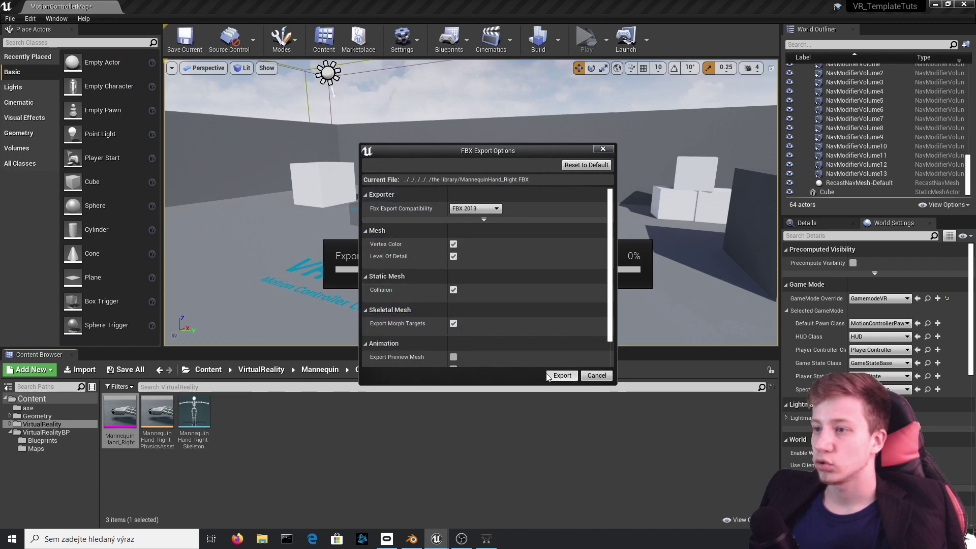
left_click(563, 376)
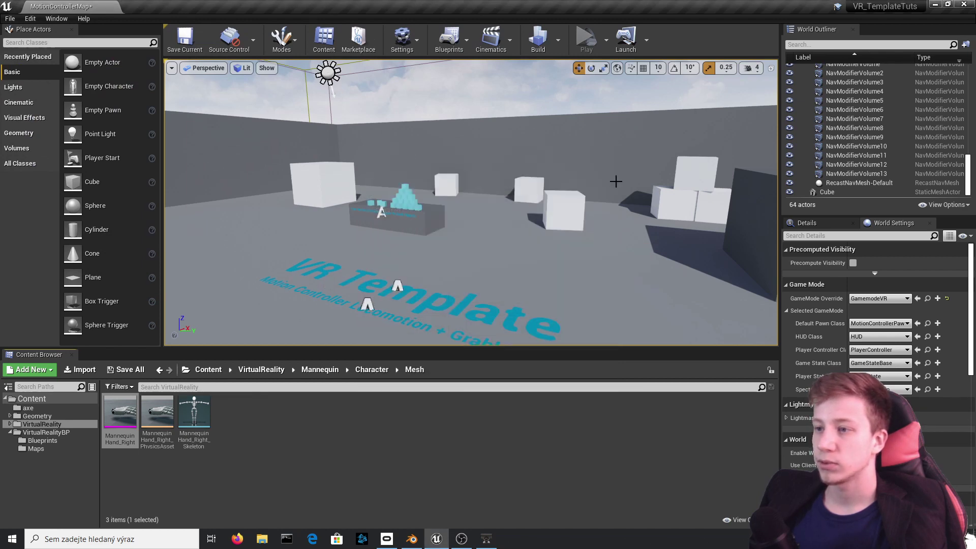
Switch to Blender and inspect the 11537_Hand_v3 model from several angles
left_click(412, 539)
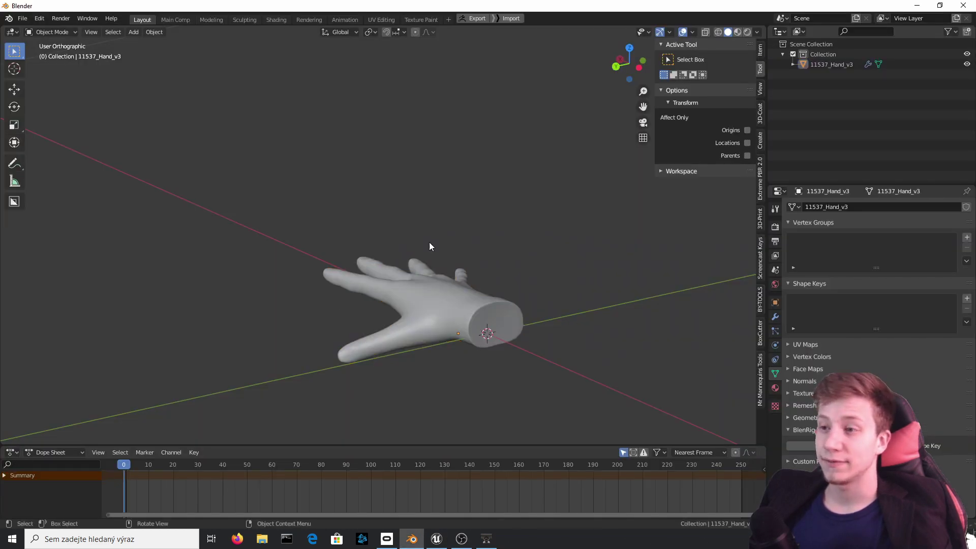
middle_click_drag(429, 243, 402, 349)
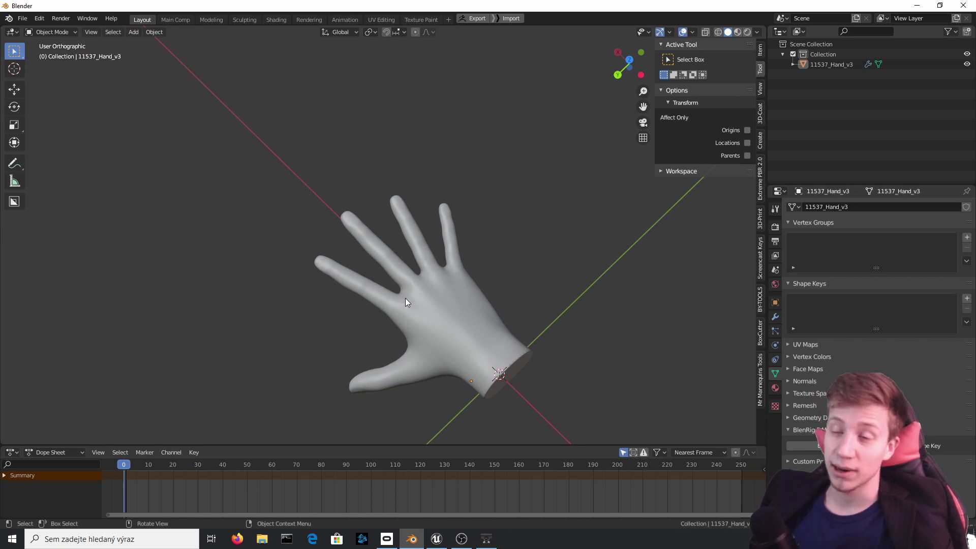
middle_click_drag(480, 362, 515, 292)
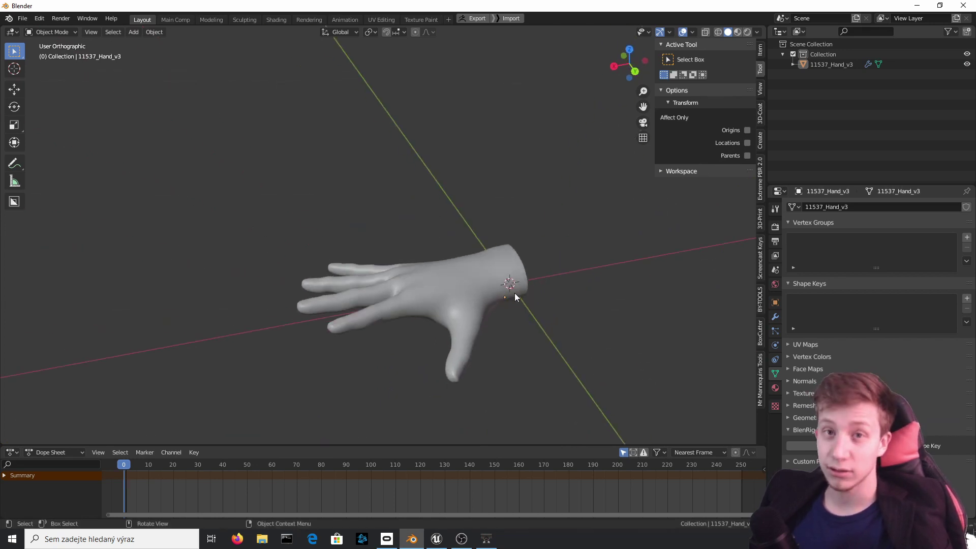
left_click(444, 288)
middle_click_drag(444, 288, 551, 283)
mouse_move(388, 279)
middle_mouse_down()
mouse_move(414, 355)
mouse_move(394, 268)
middle_mouse_up()
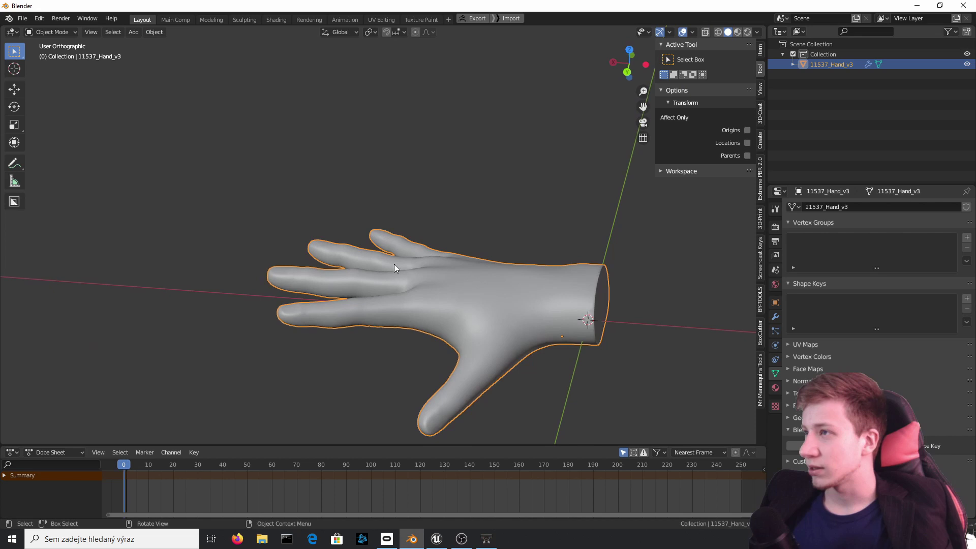
left_click(381, 154)
scroll(394, 197, "down", 5)
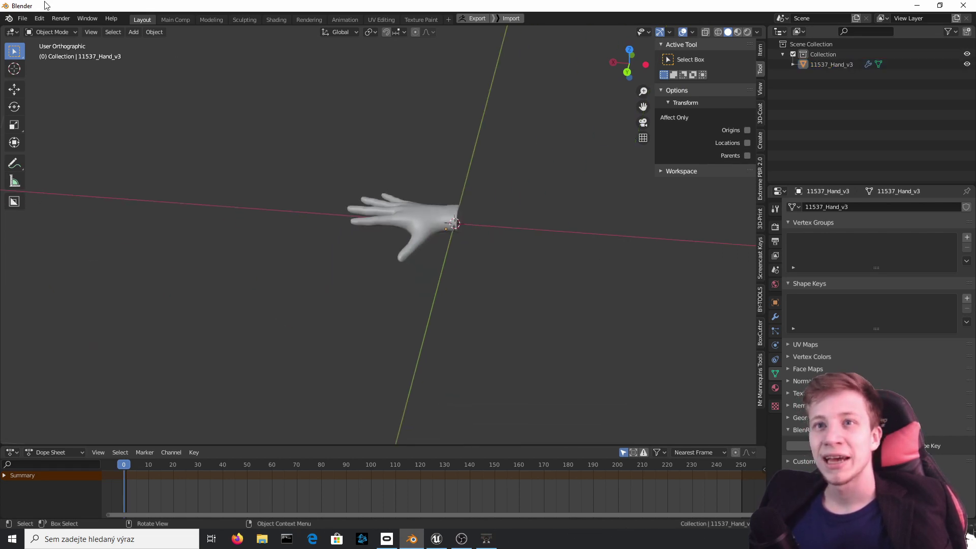
Import MannequinHand_Right.FBX from D:\the library into the scene with the default import settings
left_click(20, 18)
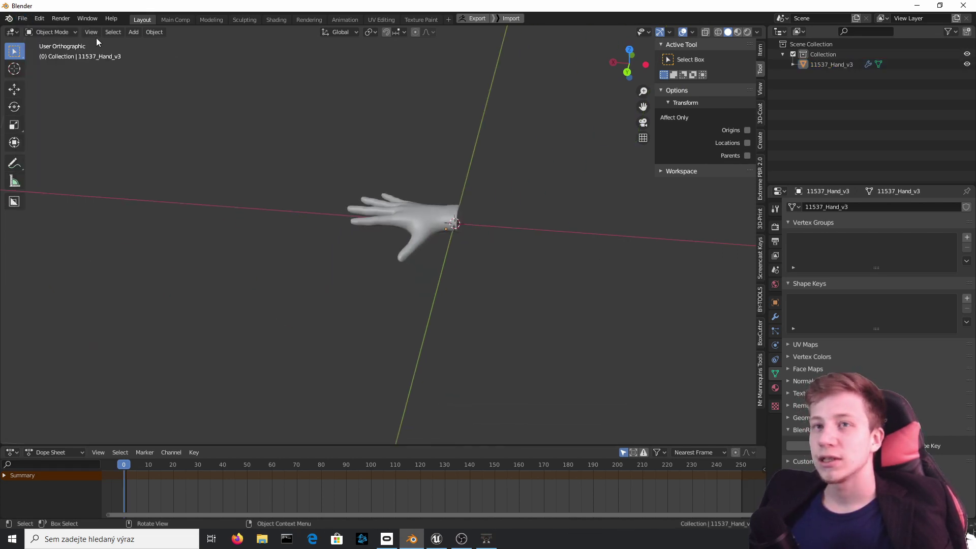
left_click(23, 19)
mouse_move(88, 154)
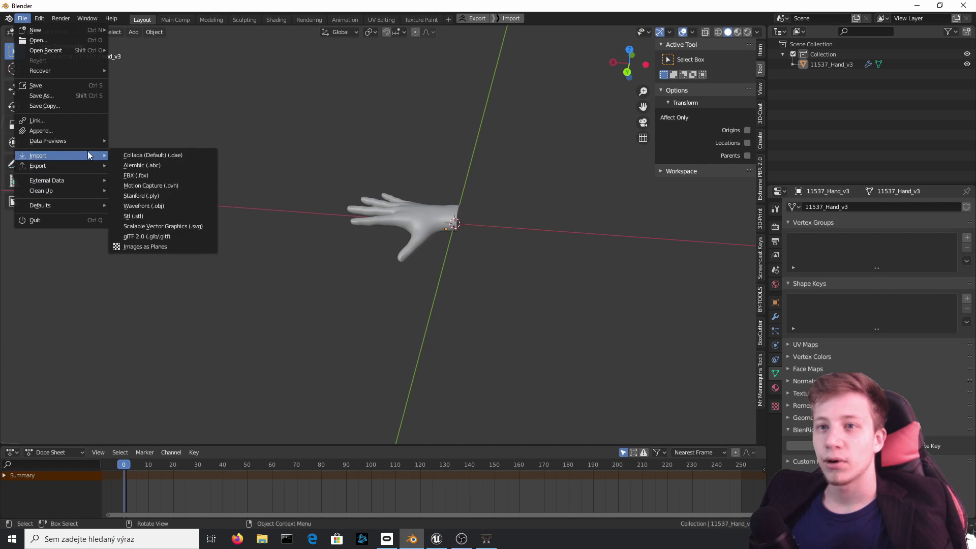
left_click(178, 175)
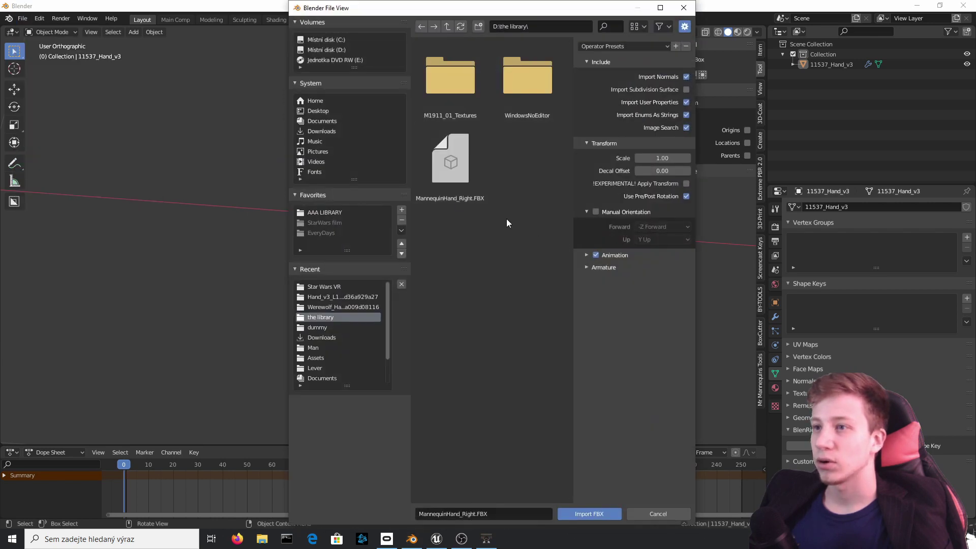
double_click(452, 160)
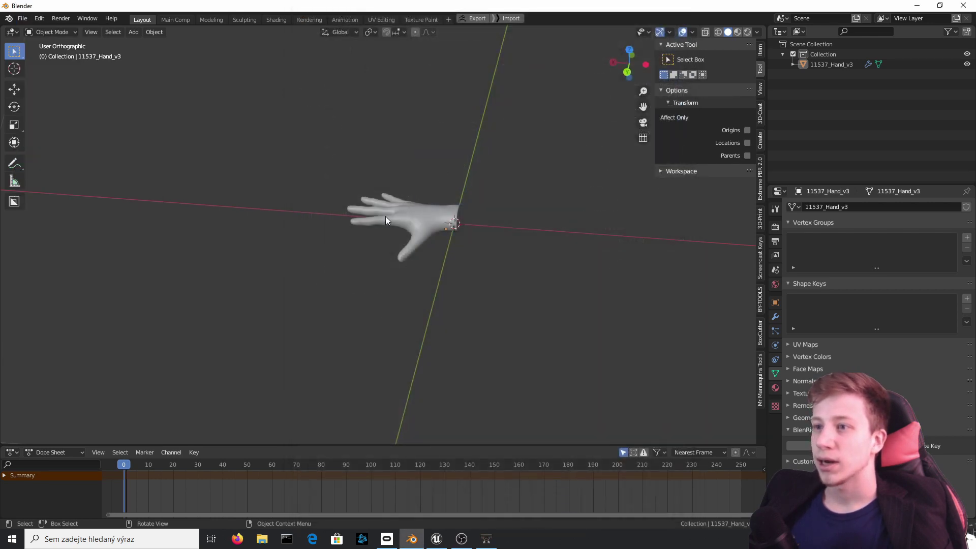
Hide the 11537_Hand_v3 model and select the imported mannequin hand mesh
scroll(417, 219, "up", 5)
middle_click_drag(380, 257, 529, 217)
left_click(529, 217)
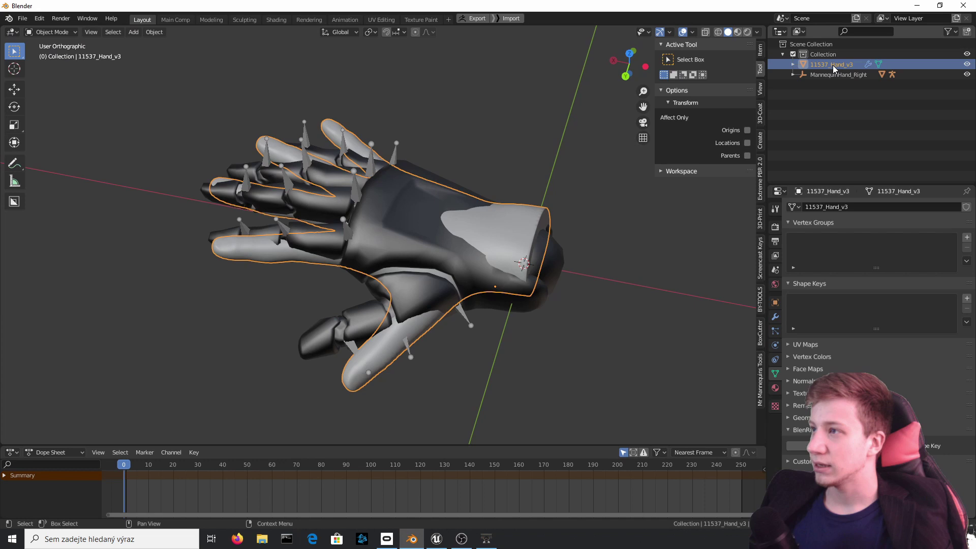
left_click(966, 64)
left_click(495, 215)
middle_click_drag(495, 216, 468, 228)
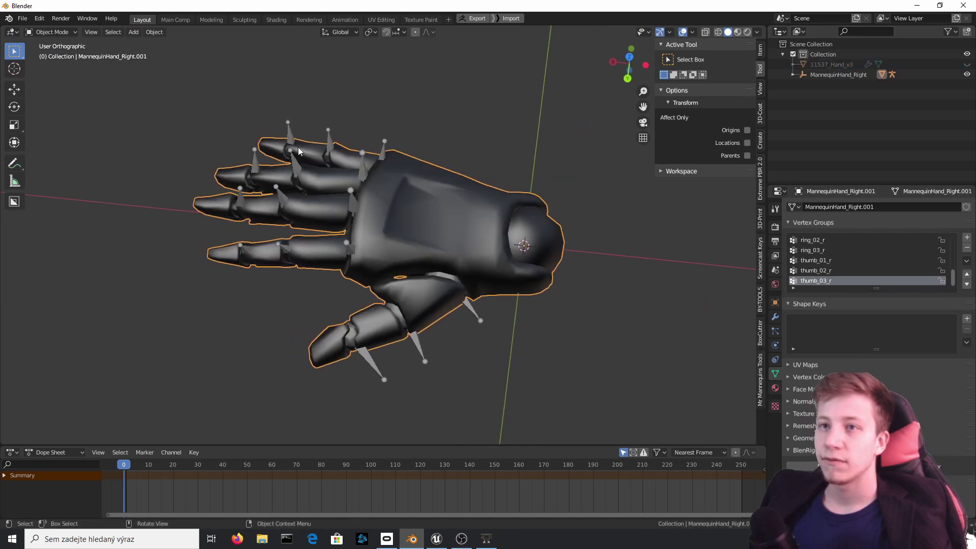
Put the mannequin hand mesh into Weight Paint mode and display the weights of the ring_02_r vertex group
left_click(48, 32)
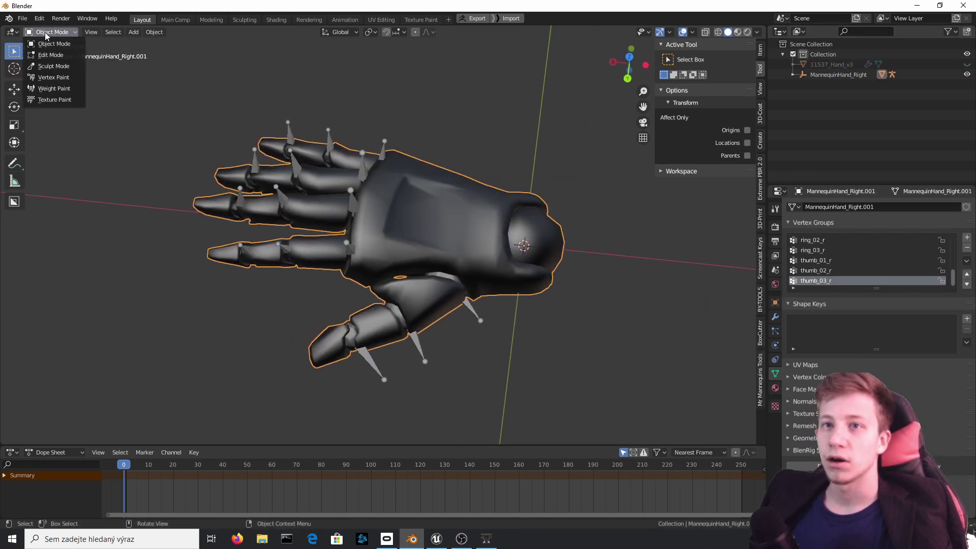
left_click(50, 90)
middle_click_drag(342, 112, 330, 97)
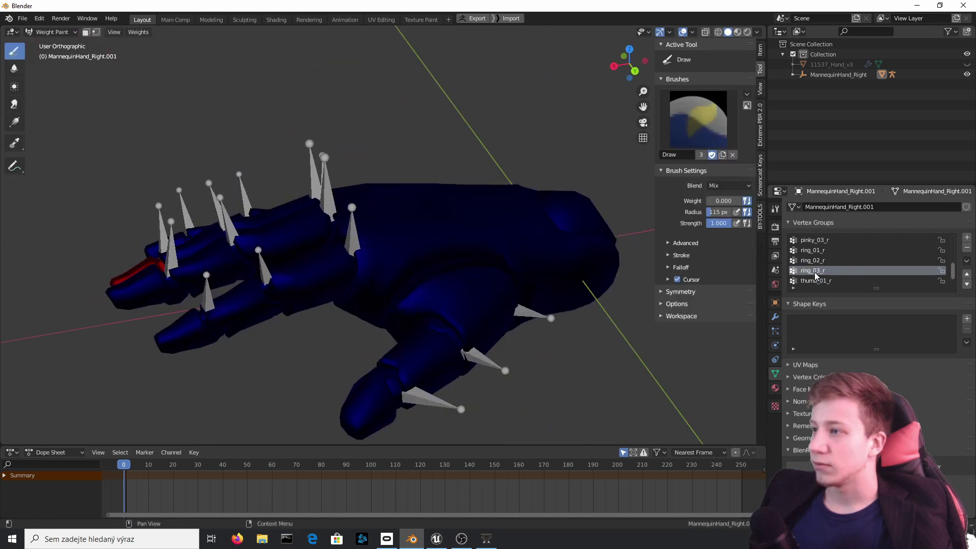
left_click(815, 260)
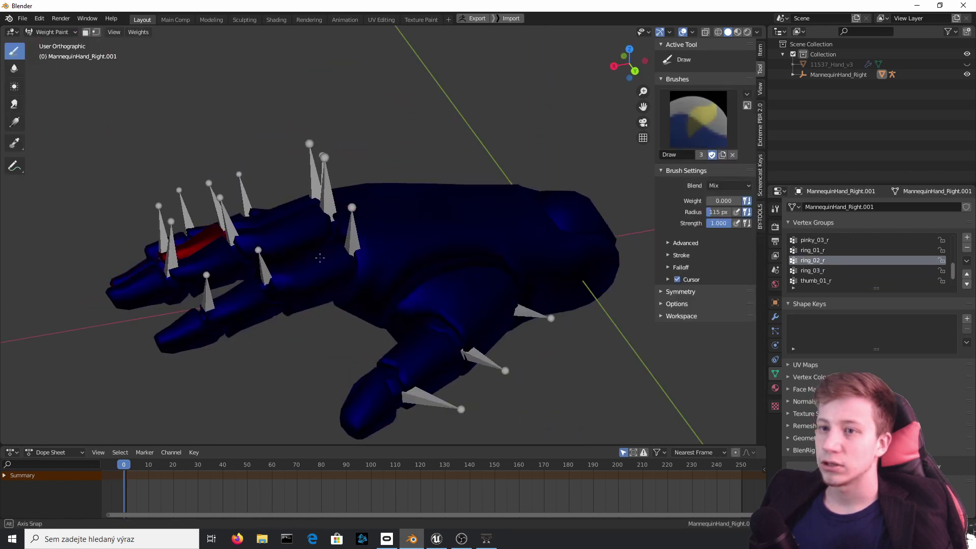
middle_click_drag(320, 259, 288, 315)
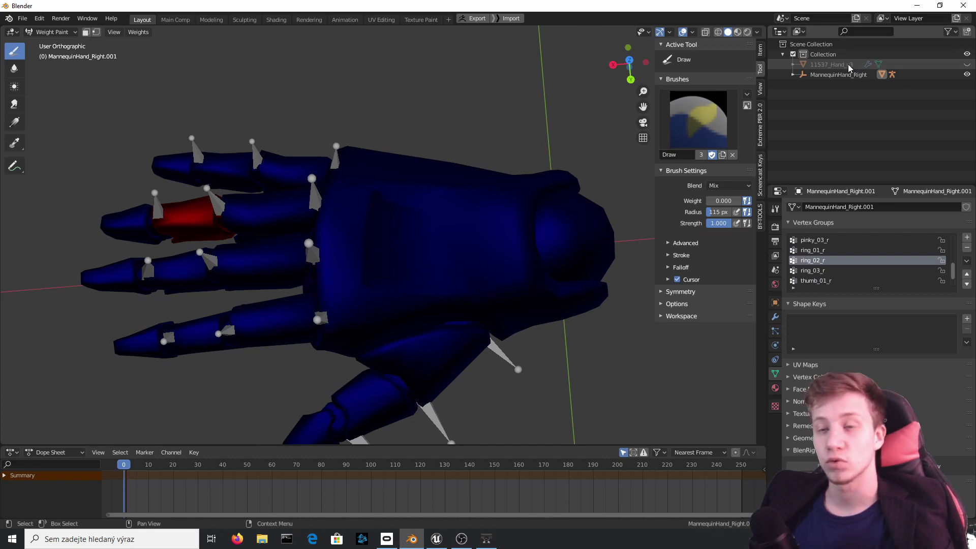
Examine the weights of the middle_01_r, thumb_01_r, thumb_02_r, thumb_03_r and ring_03_r vertex groups on the mannequin hand
left_click(848, 250)
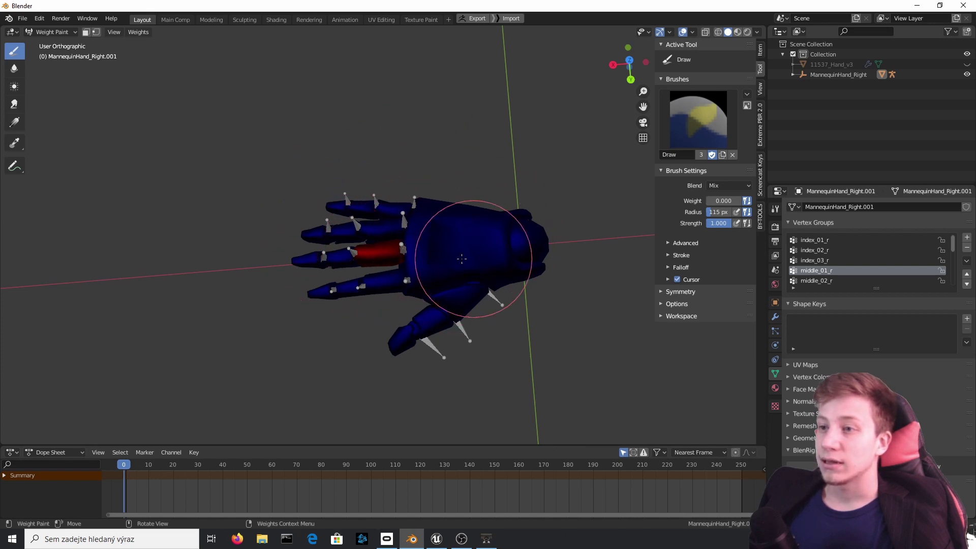
scroll(849, 257, "down", 5)
left_click(821, 260)
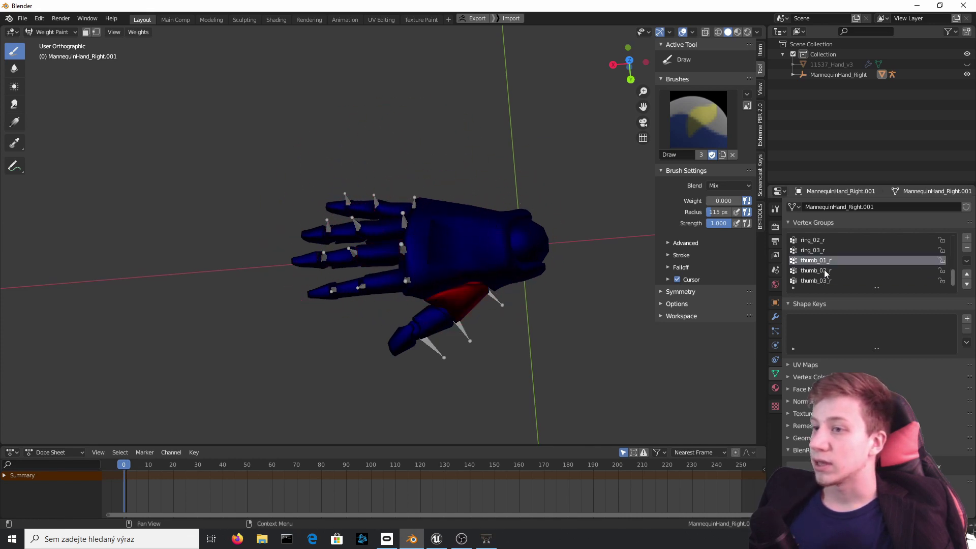
left_click(826, 281)
left_click(826, 270)
left_click(827, 260)
left_click(826, 250)
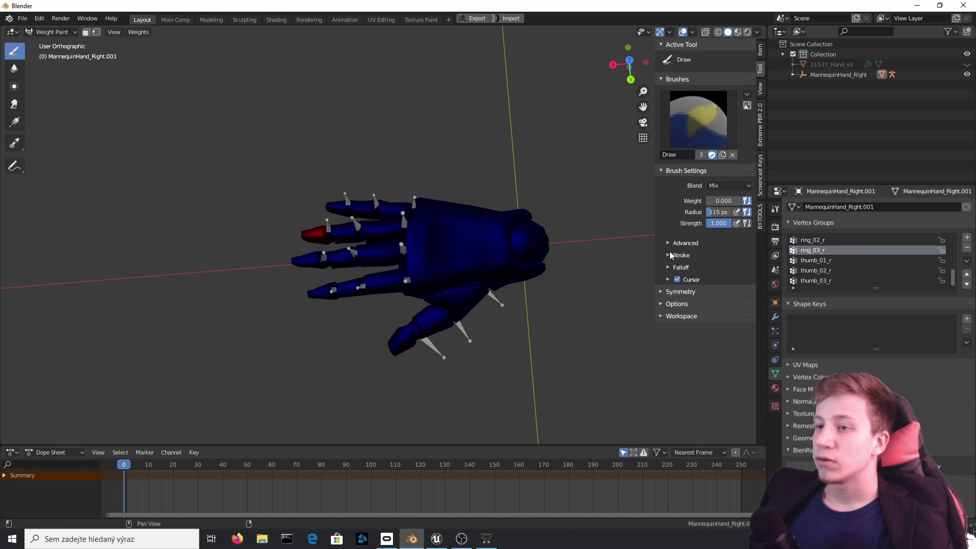
Leave Weight Paint mode and delete the MannequinHand_Right.001 mesh from under the hand_r armature
left_click(64, 32)
left_click(53, 44)
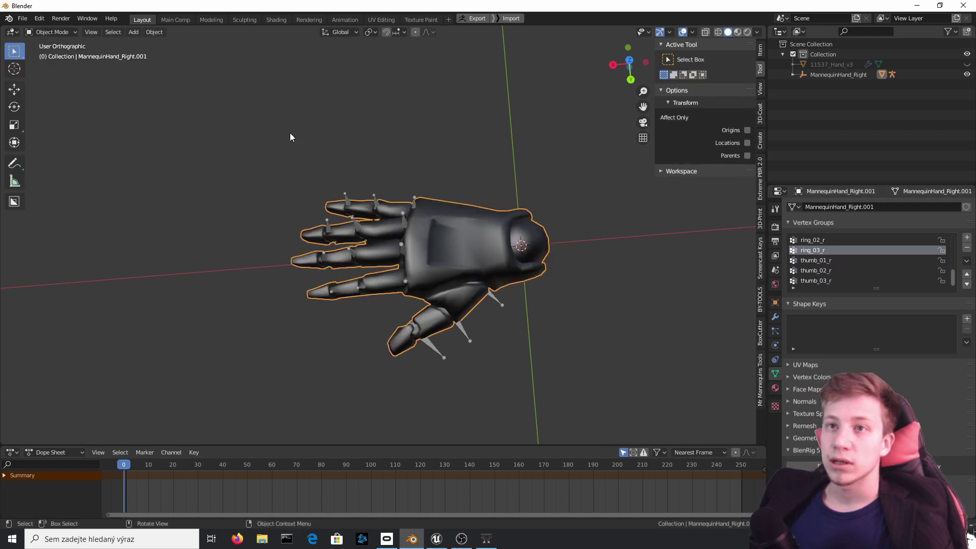
middle_click_drag(289, 137, 590, 253)
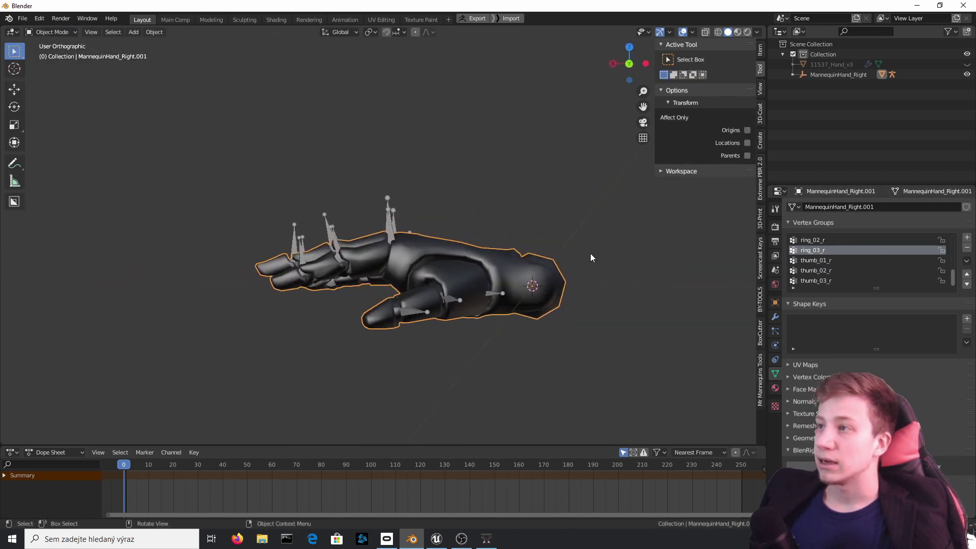
left_click(793, 75)
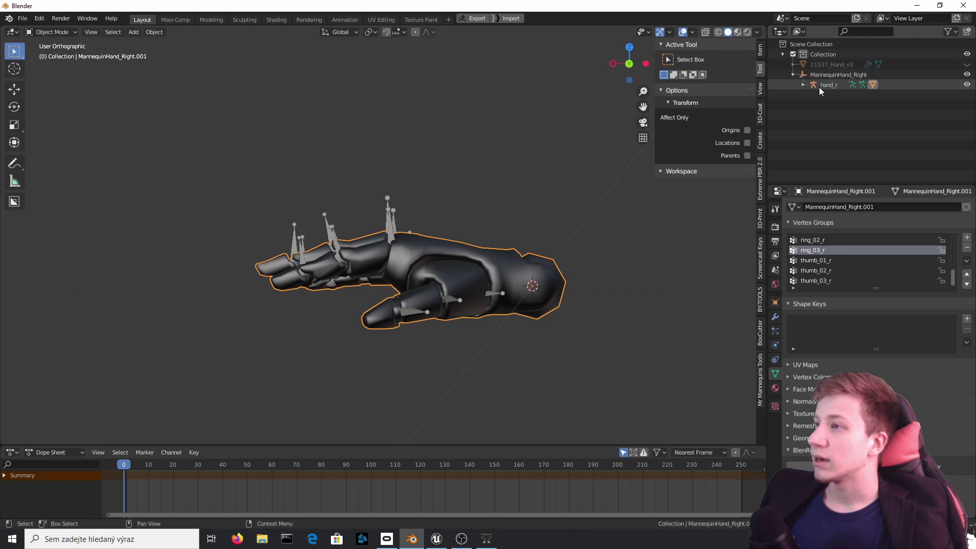
left_click(819, 85)
left_click(802, 85)
left_click(841, 106)
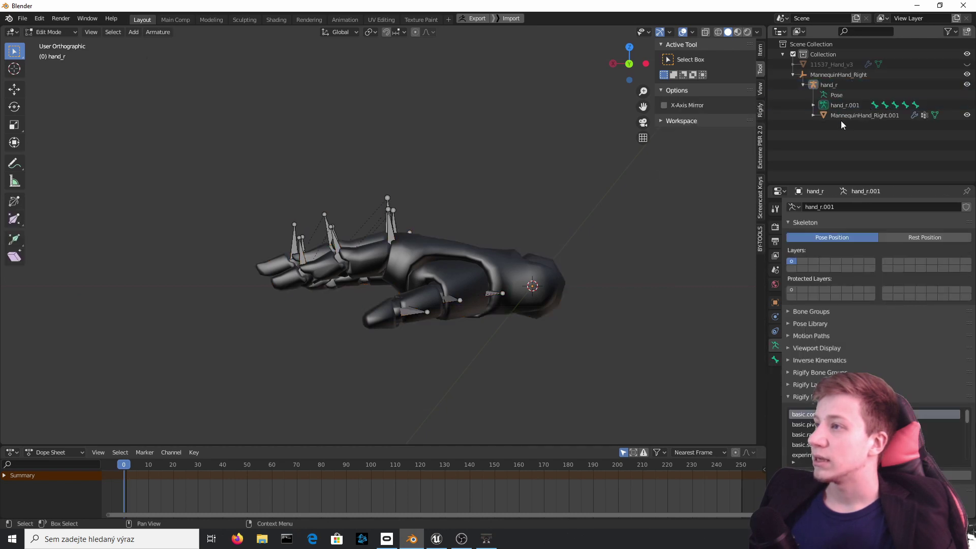
left_click(841, 116)
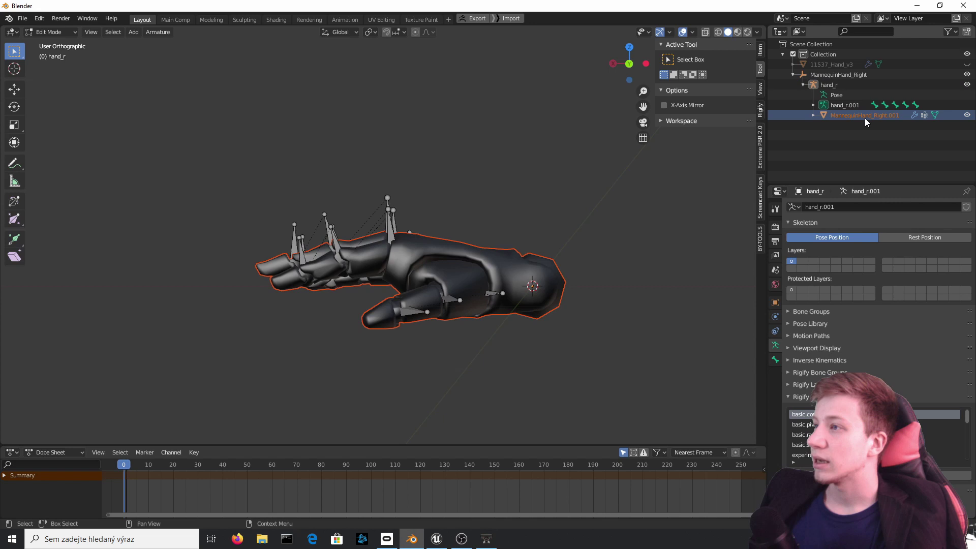
right_click(864, 117)
left_click(839, 118)
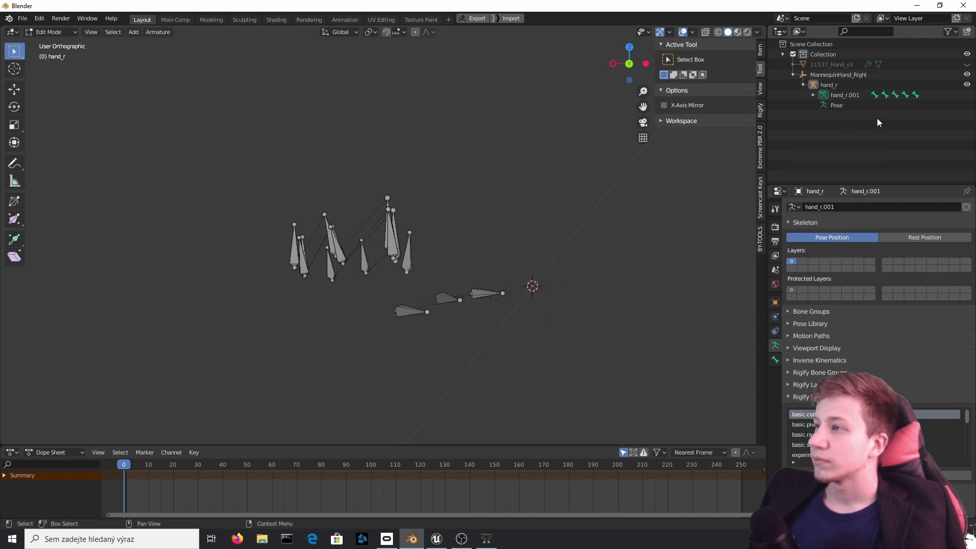
Unhide the 11537_Hand_v3 model and compare its fingers with the positions of the skeleton's bones
middle_click_drag(416, 237, 448, 208)
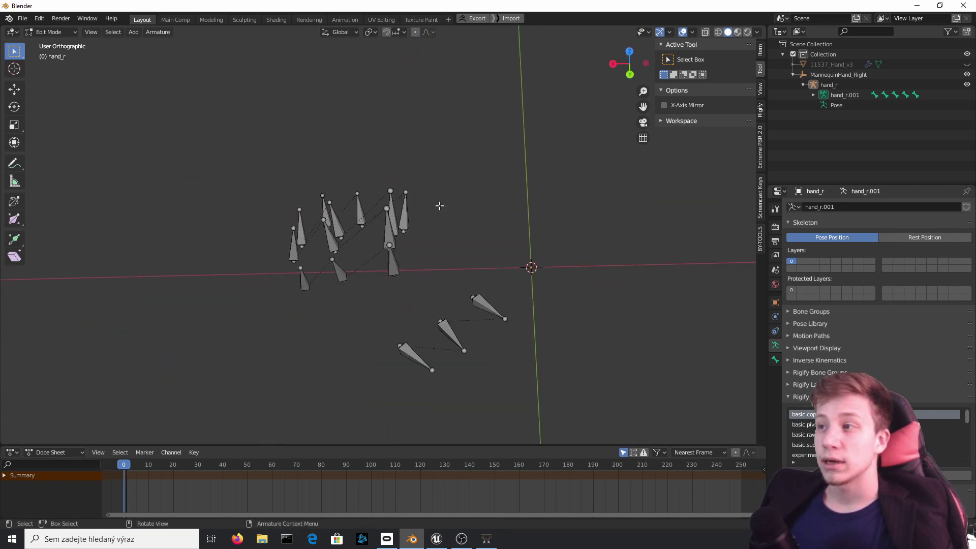
middle_click_drag(417, 346, 501, 205)
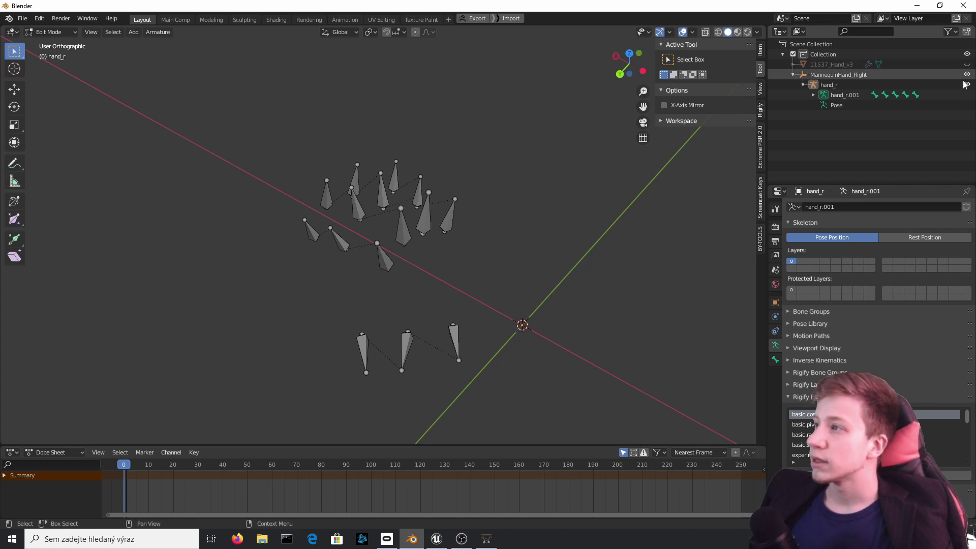
left_click(967, 64)
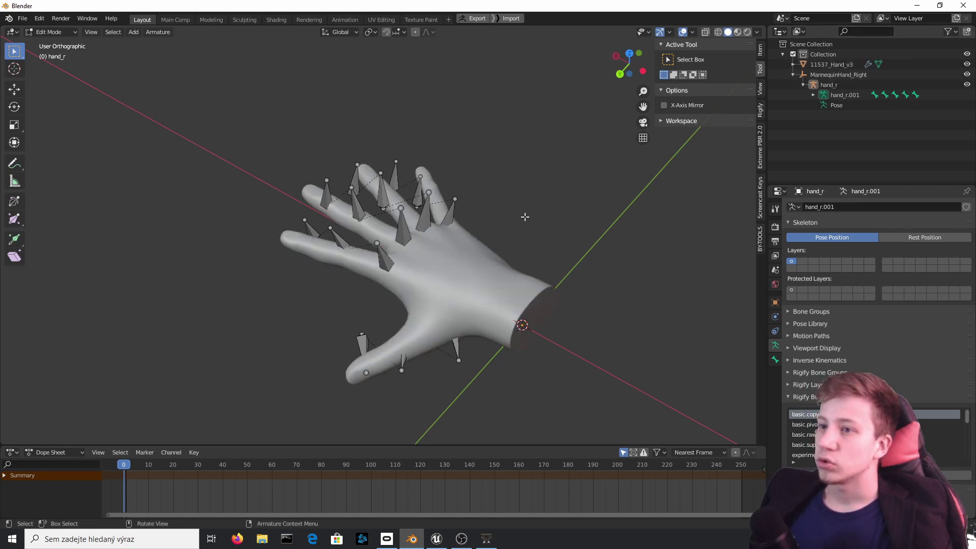
middle_click_drag(523, 216, 365, 219)
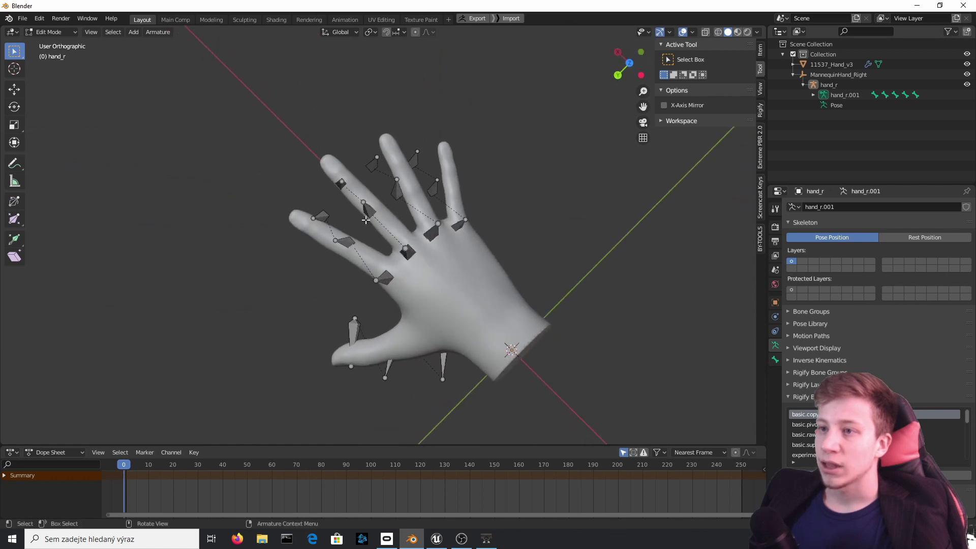
middle_click_drag(336, 184, 445, 223)
middle_click_drag(366, 258, 476, 186)
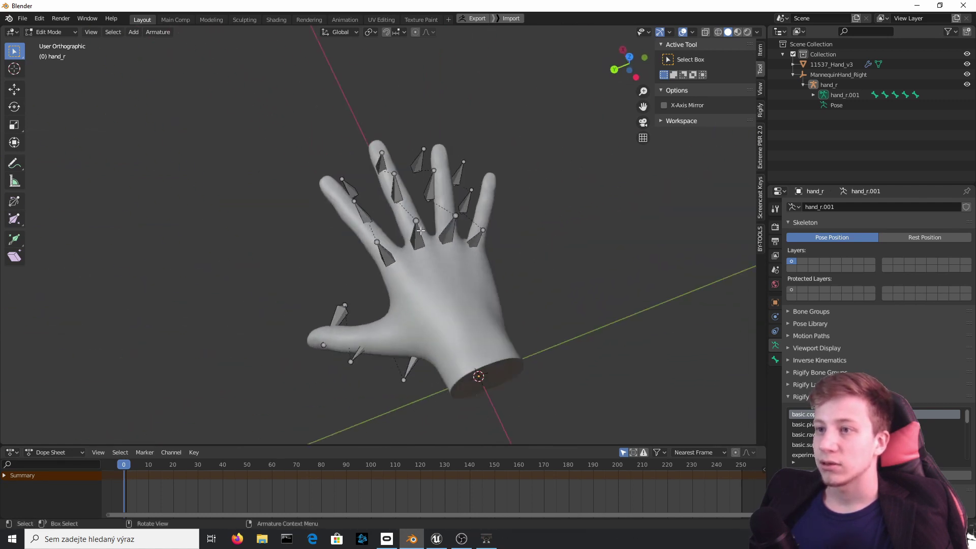
Select the hand_r armature in Object Mode and put it back into Edit Mode
key("Tab")
left_click(431, 234)
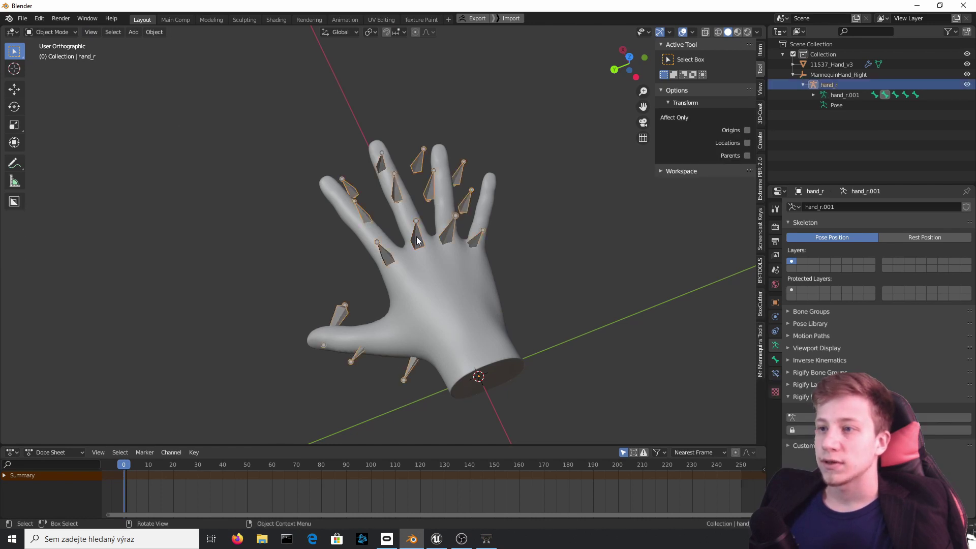
middle_click_drag(431, 233, 873, 71)
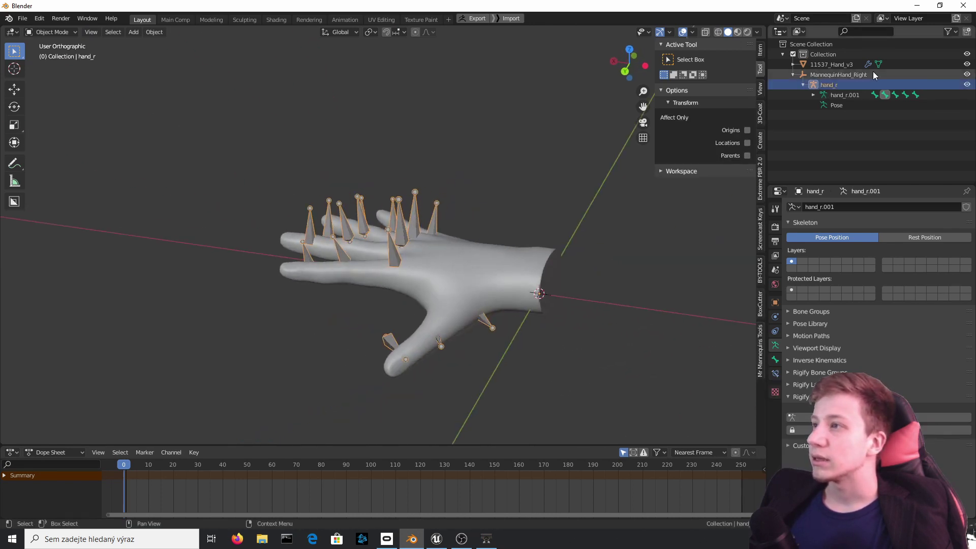
left_click(59, 33)
left_click(50, 53)
Select the three little finger bones and rotate them towards the little finger of the 11537_Hand_v3 model
middle_click_drag(239, 198, 297, 210)
scroll(532, 227, "up", 1)
middle_click_drag(460, 191, 425, 252, "shift")
left_click_drag(424, 253, 369, 133)
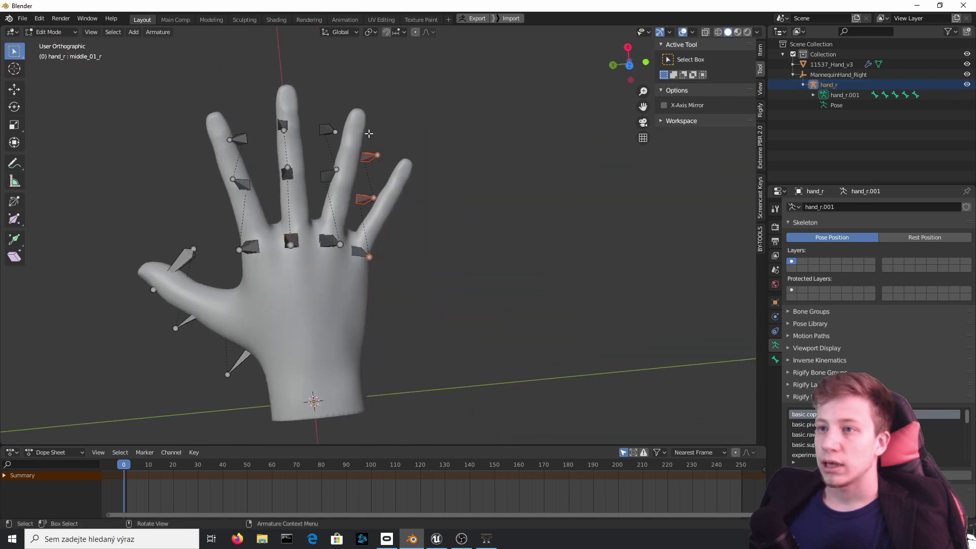
left_click_drag(380, 310, 348, 223)
middle_click_drag(348, 224, 263, 227)
key("r")
left_click(492, 213)
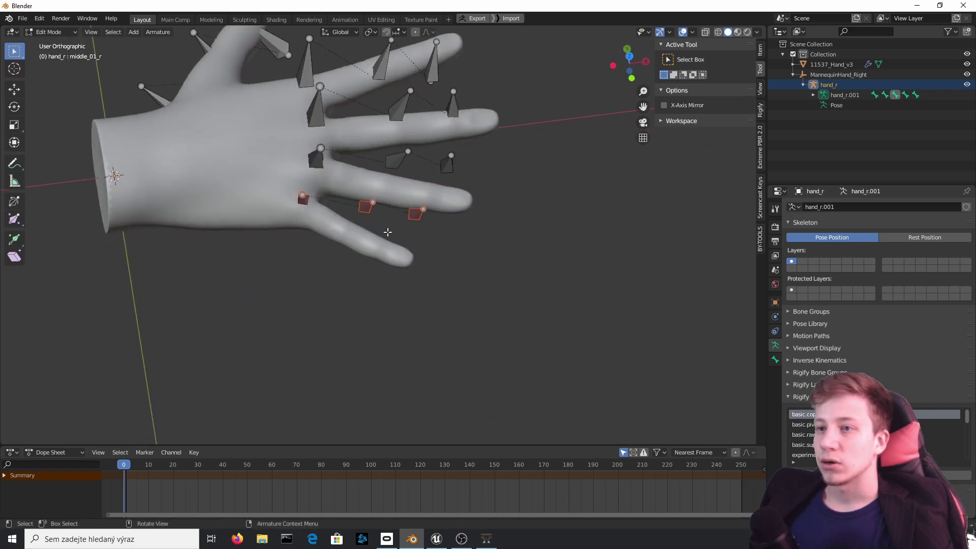
Turn on X-Ray display and check how the bones fit inside the hand model
middle_click_drag(159, 86, 584, 244)
left_click(705, 32)
mouse_move(559, 214)
middle_mouse_down()
mouse_move(468, 212)
mouse_move(351, 152)
mouse_move(541, 239)
mouse_move(597, 203)
mouse_move(496, 153)
mouse_move(406, 143)
mouse_move(451, 101)
mouse_move(425, 255)
mouse_move(586, 195)
mouse_move(579, 122)
mouse_move(573, 207)
mouse_move(558, 226)
middle_mouse_up()
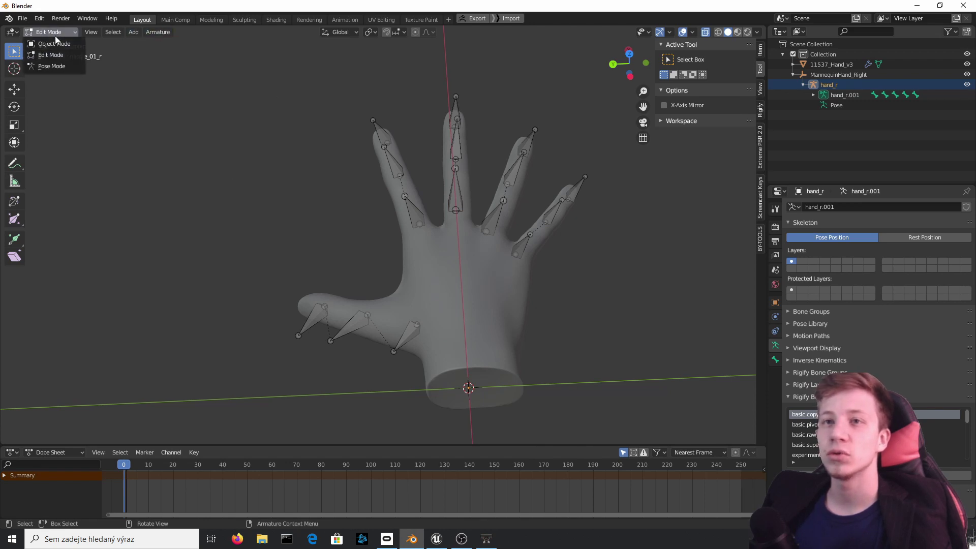
Turn off X-Ray and, in Object Mode, parent the 11537_Hand_v3 mesh to the hand_r armature with automatic weights
left_click(52, 44)
middle_click_drag(371, 237, 508, 195)
left_click(517, 232)
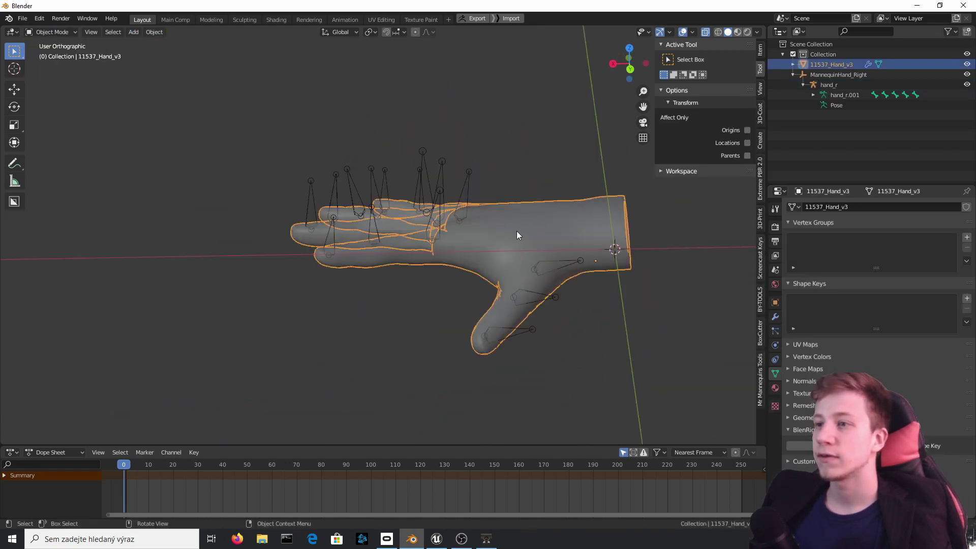
left_click(706, 34)
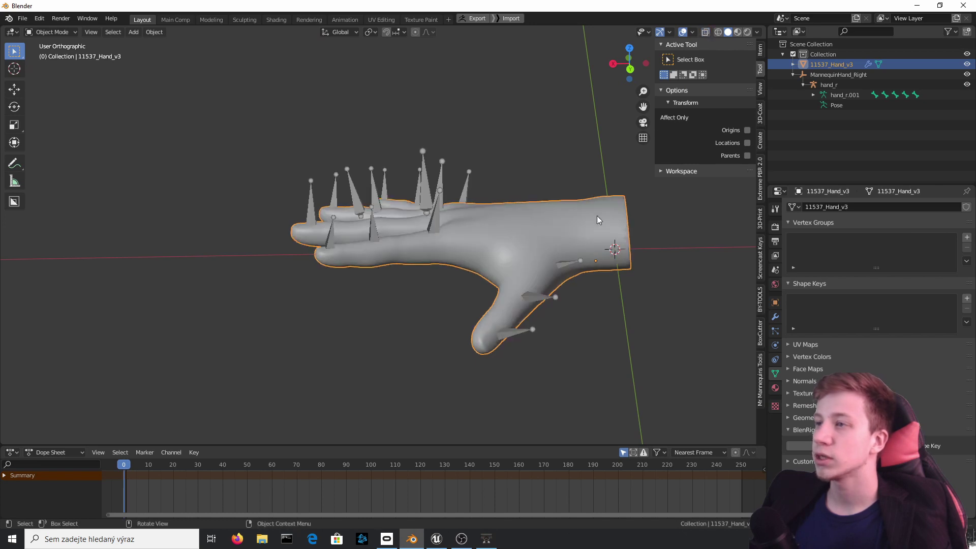
left_click(422, 181, "shift")
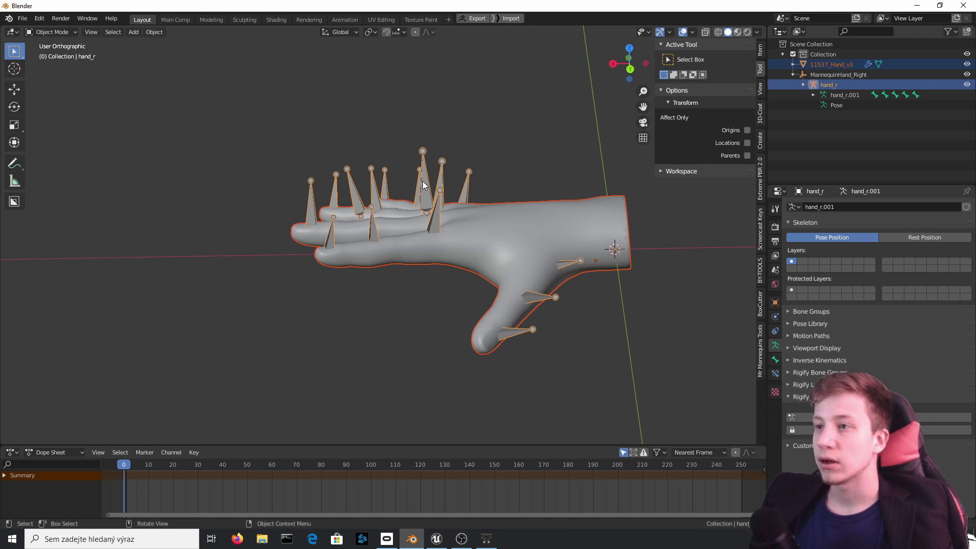
key("ctrl+p")
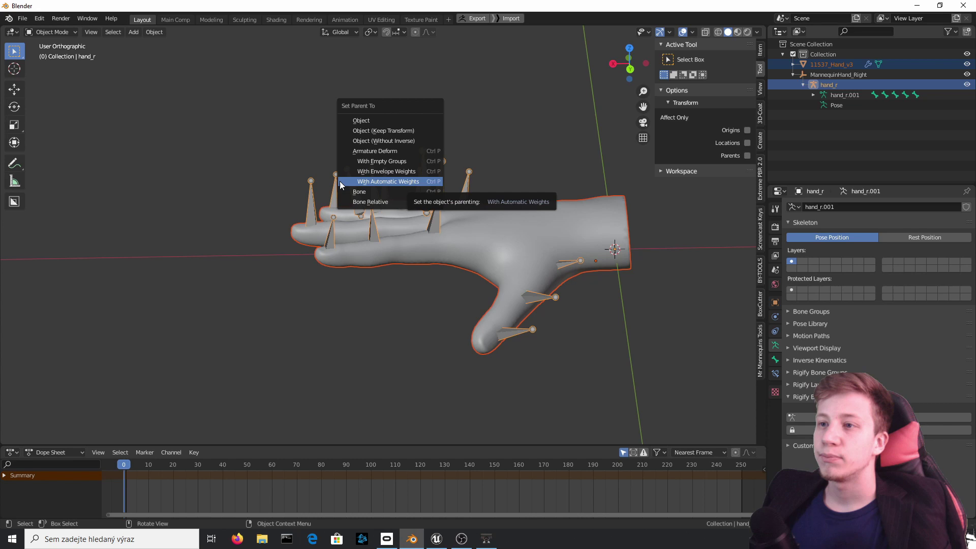
left_click(408, 181)
Select only the hand_r armature and switch it to Pose Mode
middle_click_drag(542, 132, 468, 188)
left_click(45, 33)
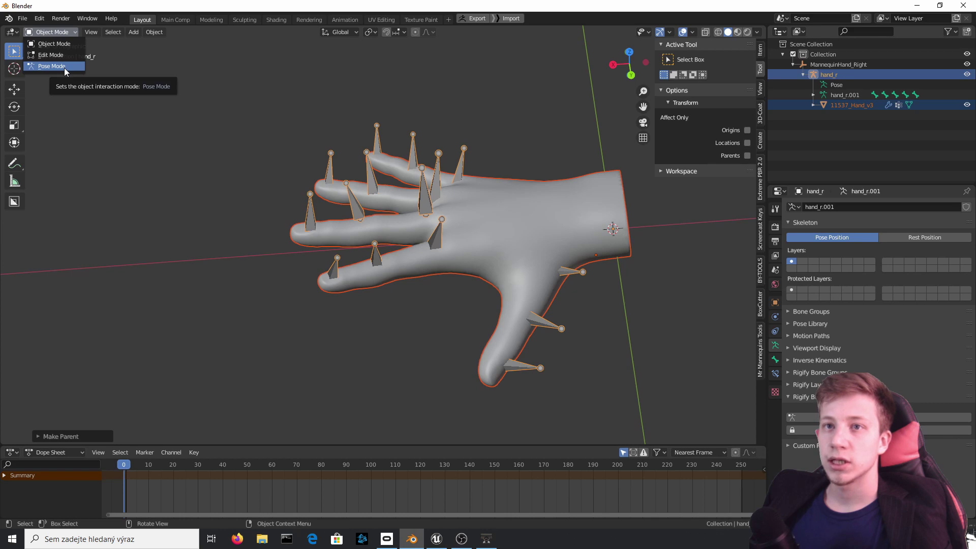
left_click(471, 78)
left_click(459, 161)
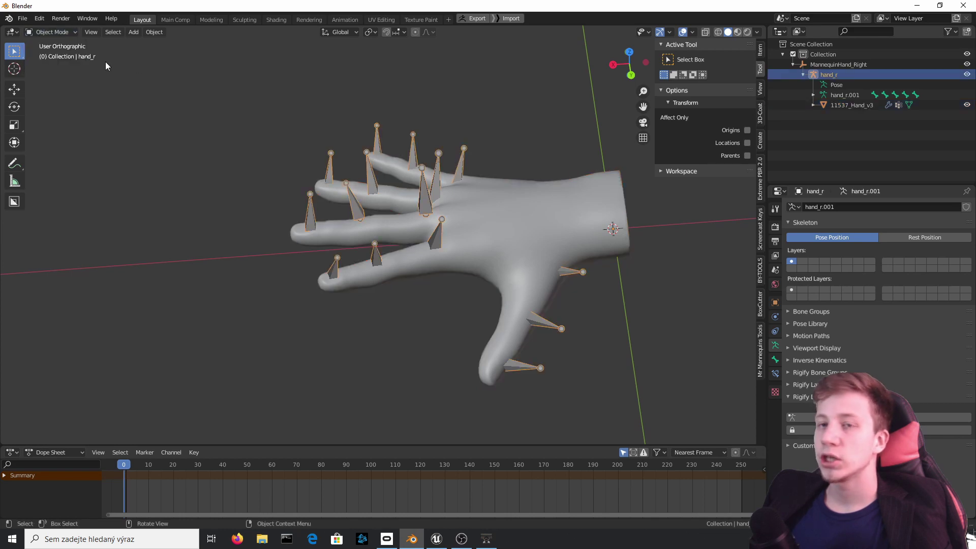
left_click(51, 65)
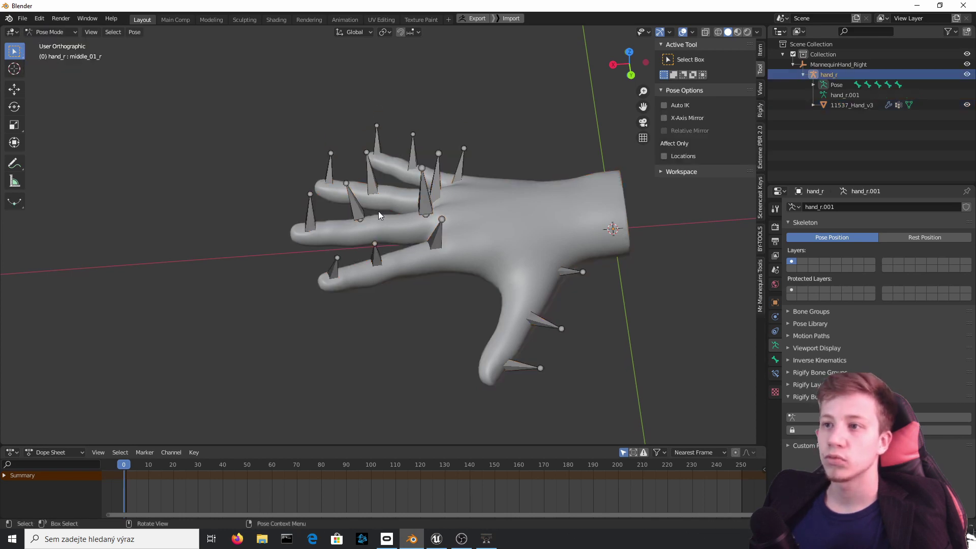
Test the middle finger's deformation by trial-rotating the middle_03_r and middle_02_r bones, cancelling each rotation
left_click(346, 202)
middle_click_drag(346, 202, 420, 130)
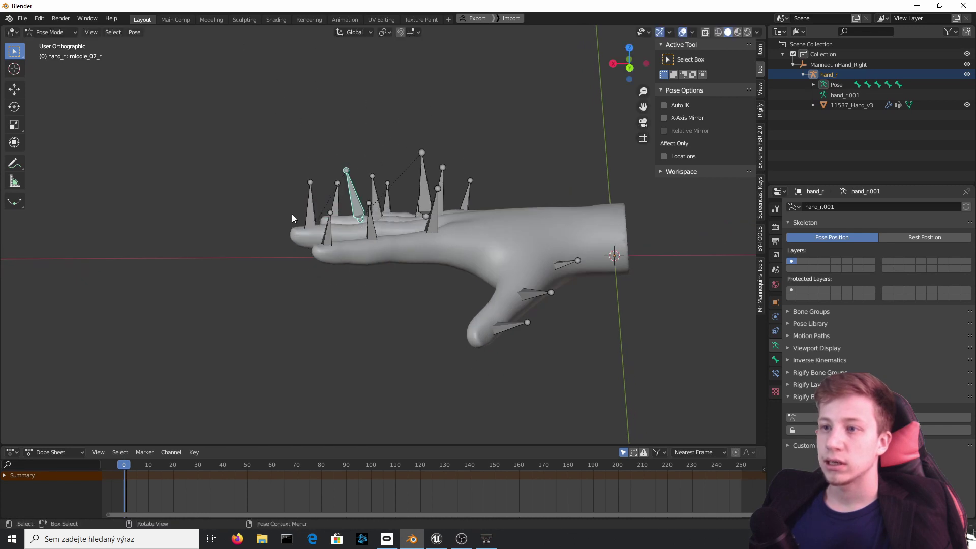
left_click(310, 205)
key("r")
key("Escape")
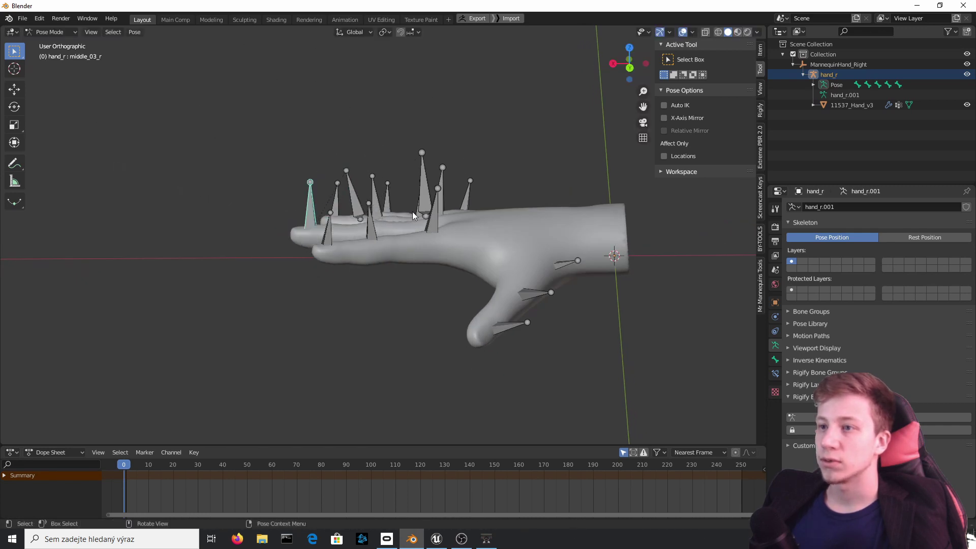
left_click(358, 207)
key("r")
right_click(218, 185)
Test the index finger's deformation by trial-rotating the index_02_r, index_01_r and index_03_r bones, cancelling each rotation
left_click(368, 235)
key("r")
right_click(389, 199)
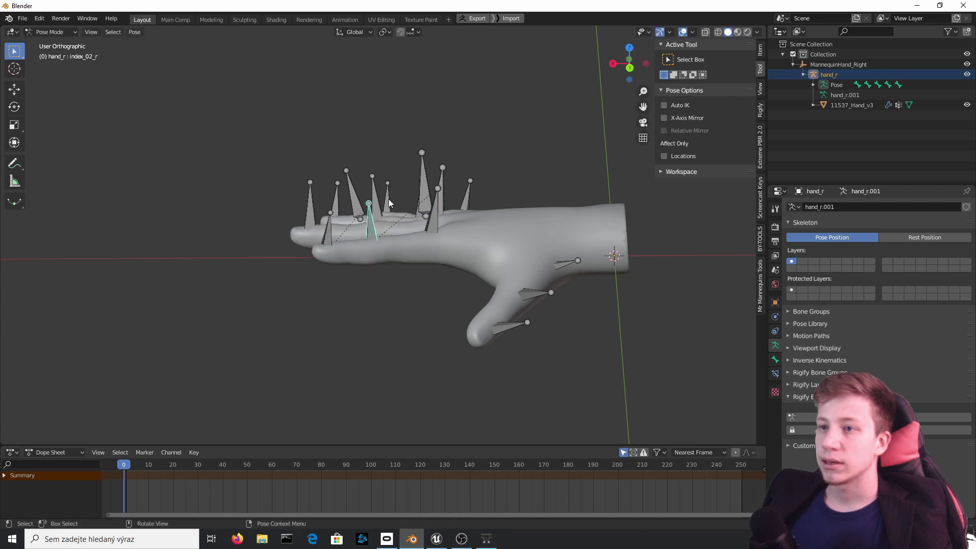
key("r")
right_click(299, 257)
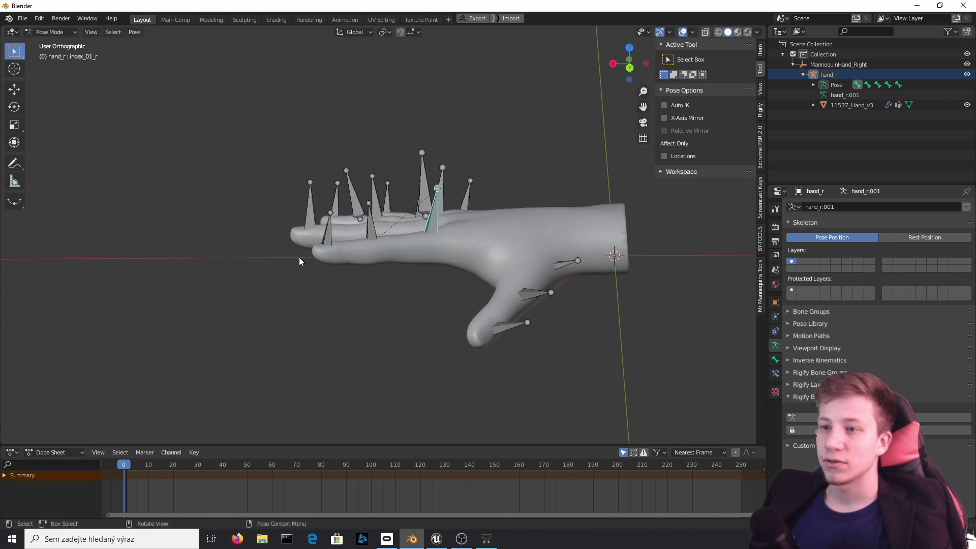
left_click(326, 237)
key("r")
right_click(541, 260)
Test the thumb's deformation by trial-rotating the thumb_02_r bone and cancelling the rotation
left_click(557, 262)
middle_click_drag(558, 262, 462, 245)
left_click(533, 328)
key("r")
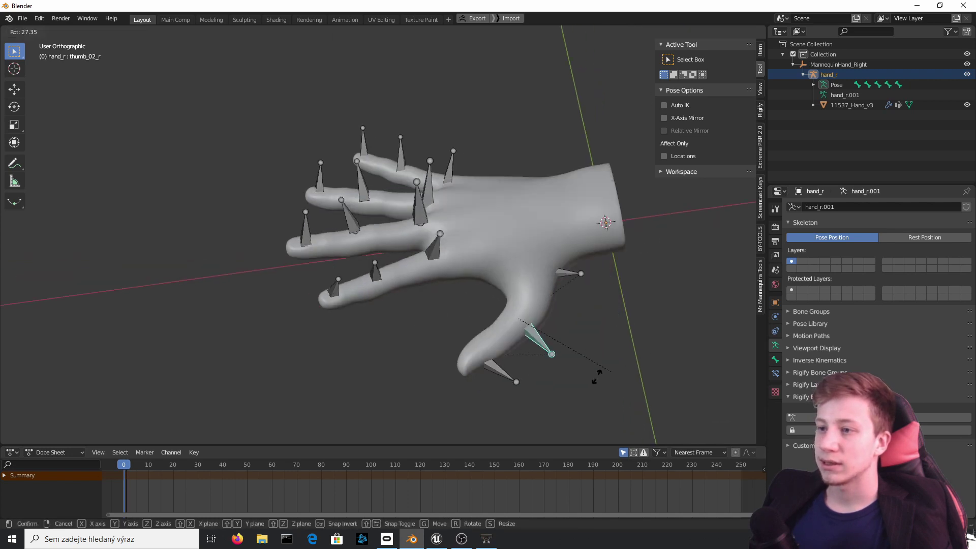
key("Escape")
Return the armature to Object Mode and put the 11537_Hand_v3 mesh into Weight Paint mode
left_click(52, 33)
left_click(54, 43)
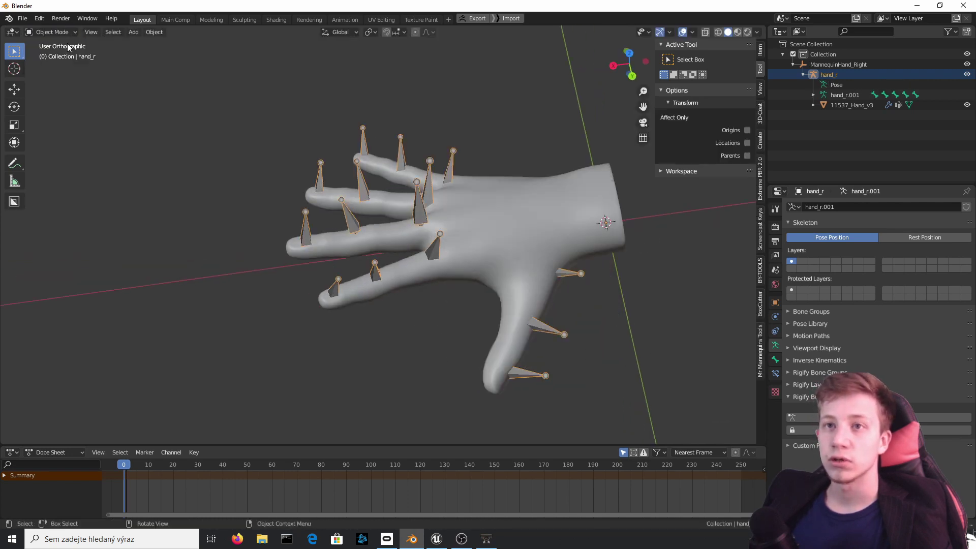
left_click(532, 199)
left_click(50, 32)
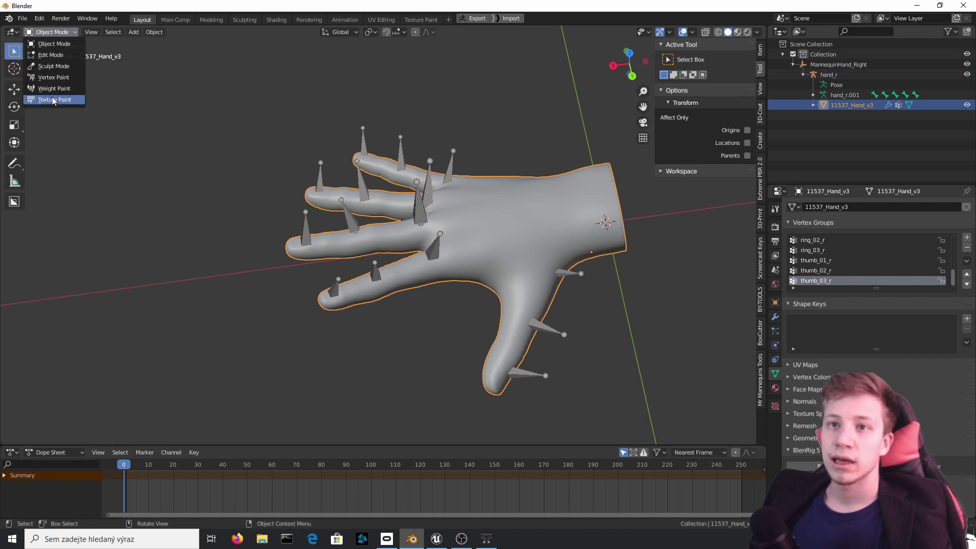
left_click(56, 88)
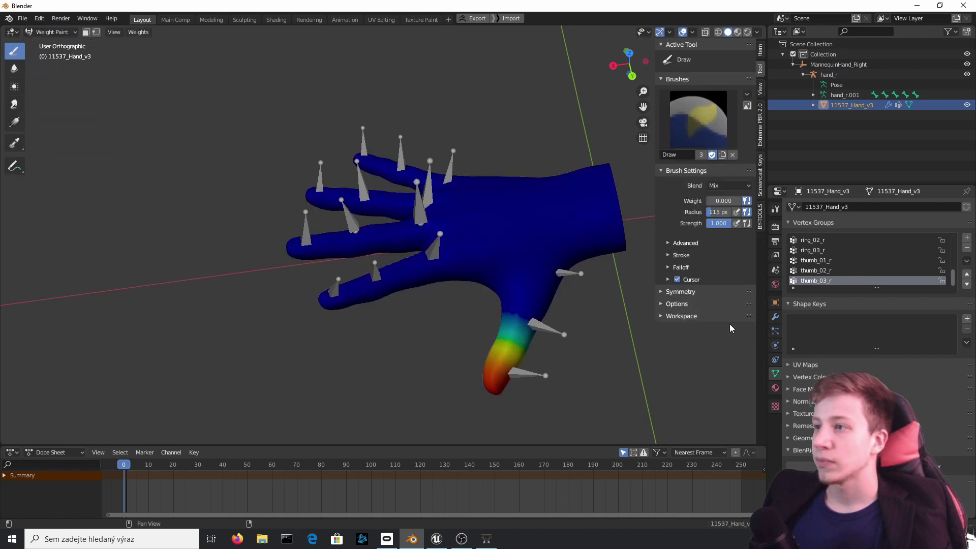
Look through the hand's modifiers and other properties, and go to the start of its vertex group list
left_click(773, 225)
left_click(775, 317)
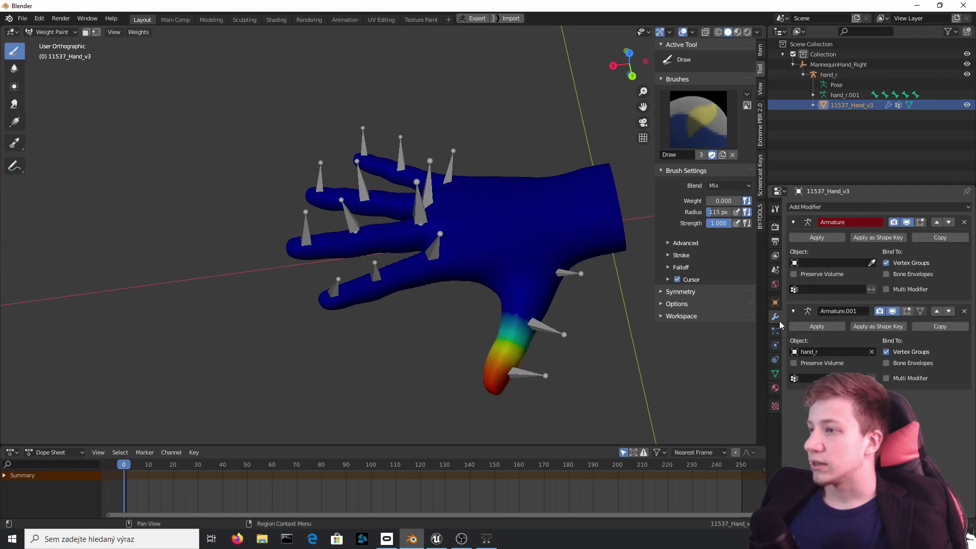
left_click(773, 331)
left_click(772, 345)
left_click(774, 358)
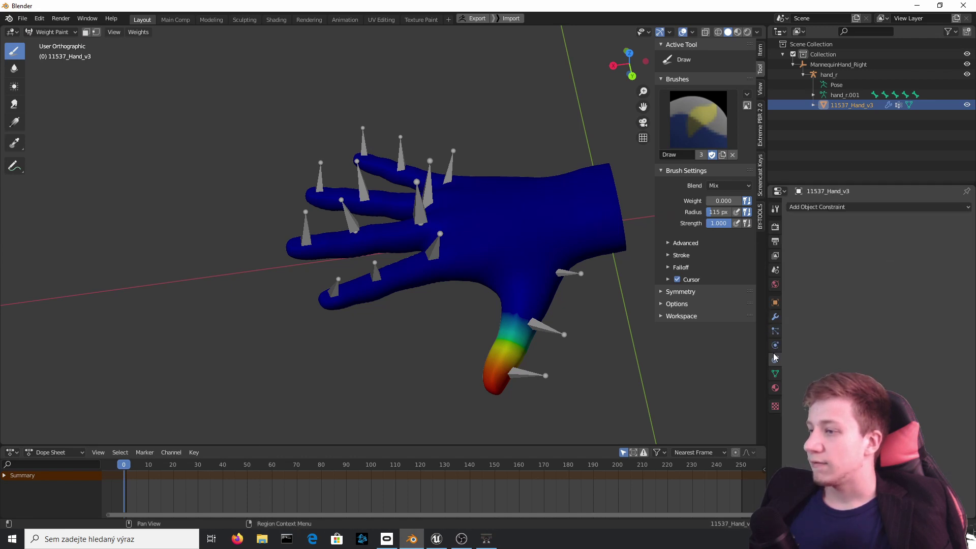
left_click(775, 373)
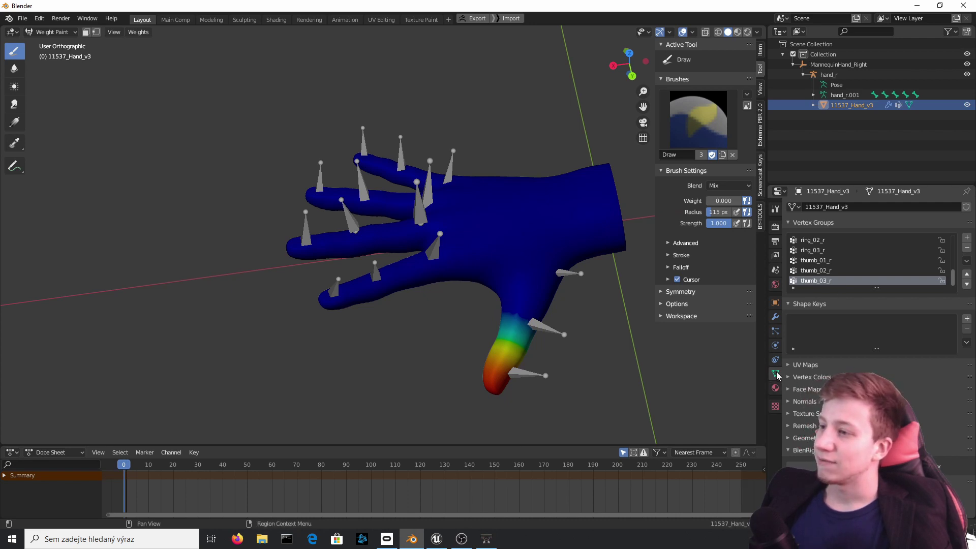
scroll(831, 254, "up", 5)
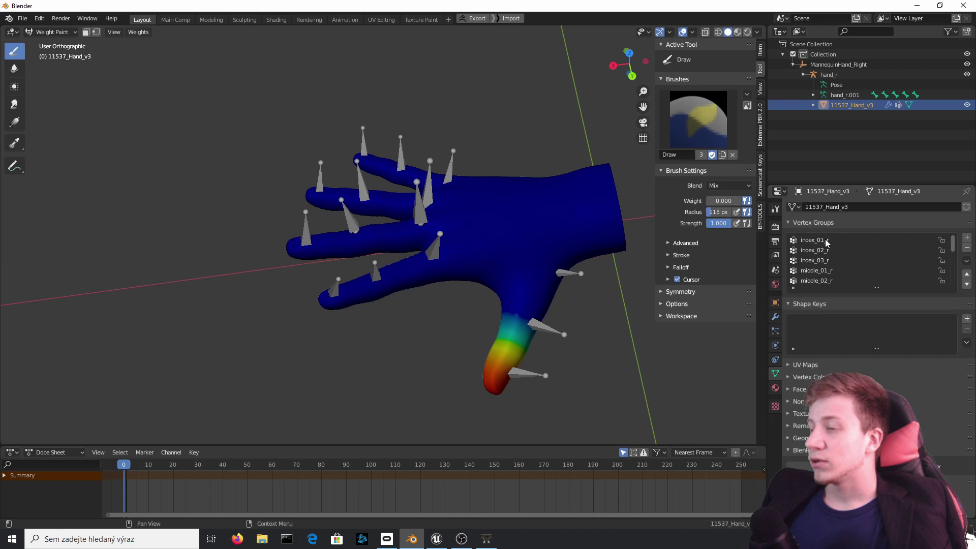
Examine the weight distribution of the index, middle, pinky and ring vertex groups on the hand, finishing on index_01_r
left_click(827, 240)
left_click(820, 250)
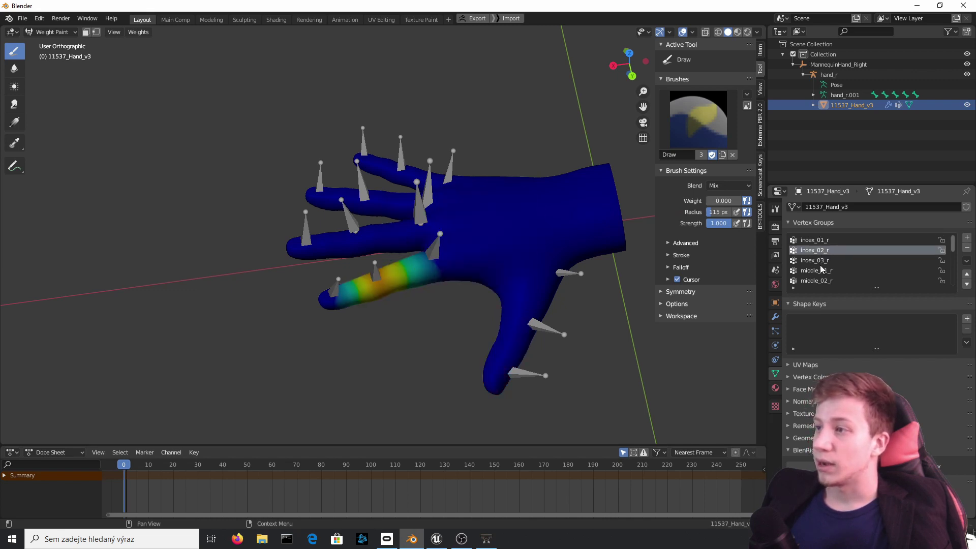
left_click(820, 270)
left_click(825, 242)
scroll(825, 244, "down", 7)
left_click(823, 279)
left_click(820, 271)
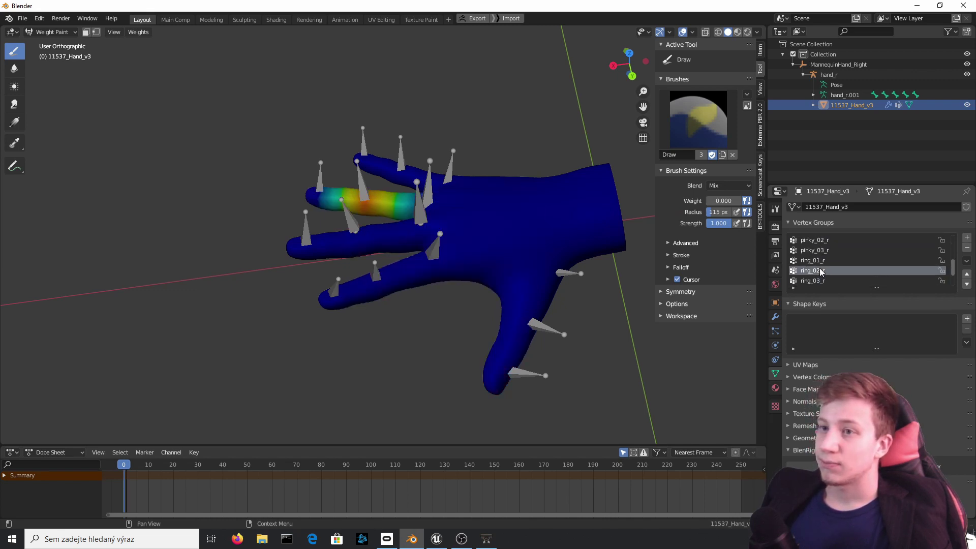
middle_click_drag(478, 175, 463, 214)
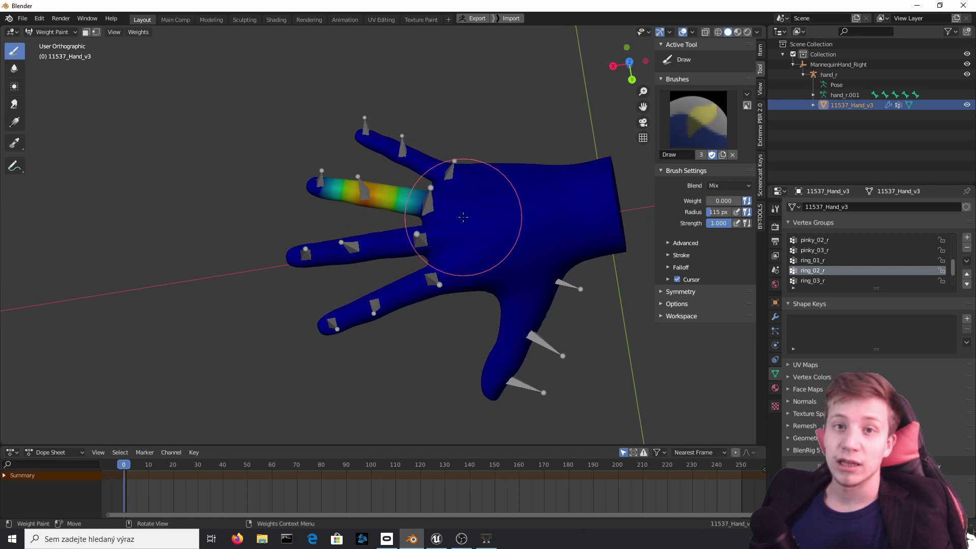
scroll(808, 259, "up", 7)
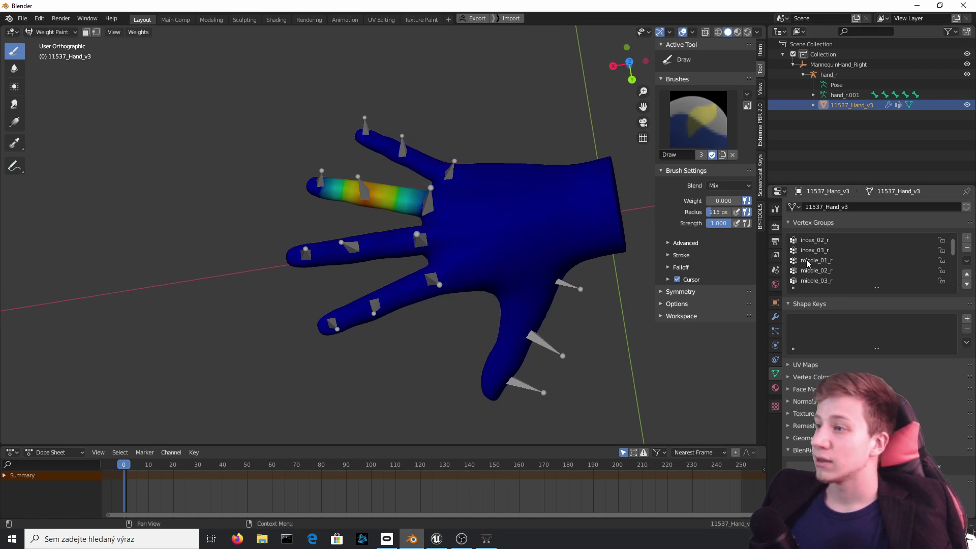
left_click(814, 239)
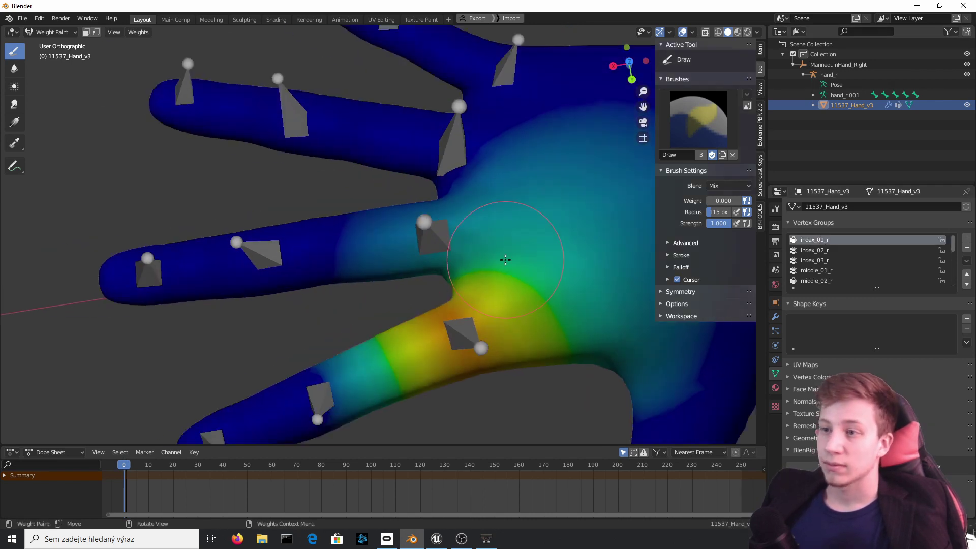
scroll(505, 260, "down", 3)
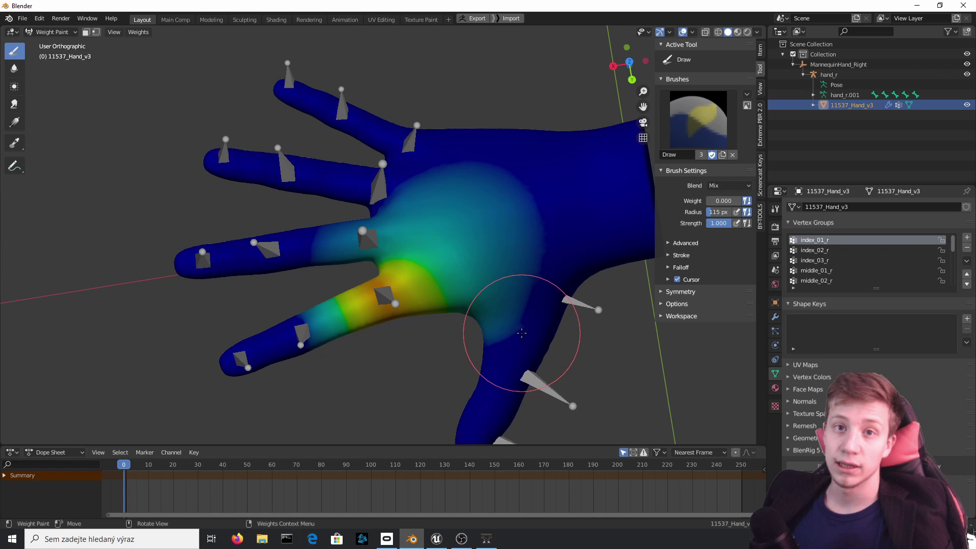
Erase the index_01_r weights from the palm, the thumb side and the middle finger by painting with weight 0
mouse_move(524, 369)
left_mouse_down()
mouse_move(501, 191)
mouse_move(447, 305)
mouse_move(479, 141)
mouse_move(444, 221)
mouse_move(381, 199)
left_mouse_up()
middle_click_drag(386, 204, 498, 251)
left_click_drag(498, 251, 387, 206)
mouse_move(407, 204)
middle_mouse_down()
mouse_move(499, 170)
mouse_move(500, 285)
middle_mouse_up()
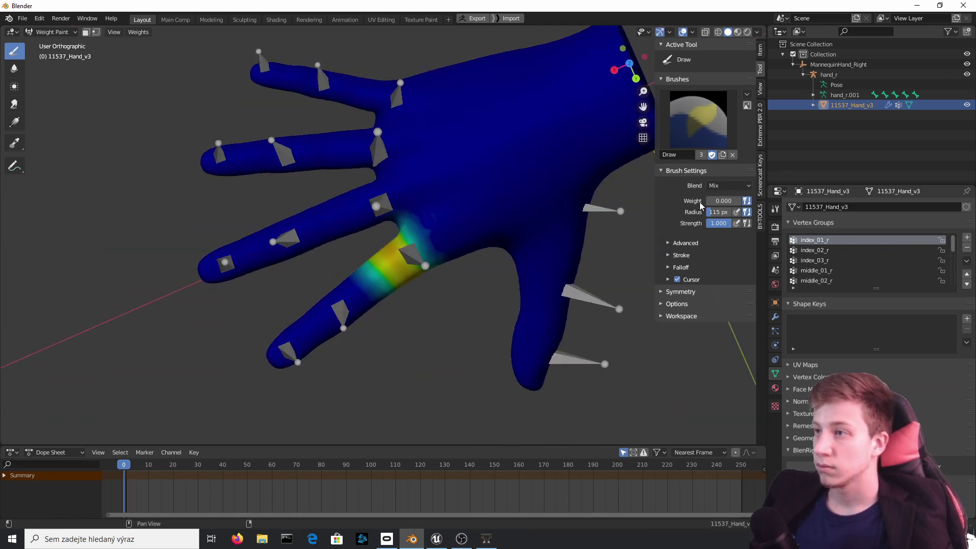
Paint full index_01_r weight on the index finger's base segment, and clean the spill beside the middle finger with an 84 px brush at weight 0
left_click_drag(708, 202, 743, 201)
left_click_drag(406, 258, 401, 282)
mouse_move(401, 282)
middle_mouse_down()
mouse_move(334, 283)
mouse_move(371, 303)
middle_mouse_up()
left_click(309, 241, "ctrl")
scroll(282, 237, "up", 5)
right_click(414, 261)
left_click_drag(382, 248, 376, 249)
left_click_drag(472, 207, 375, 249)
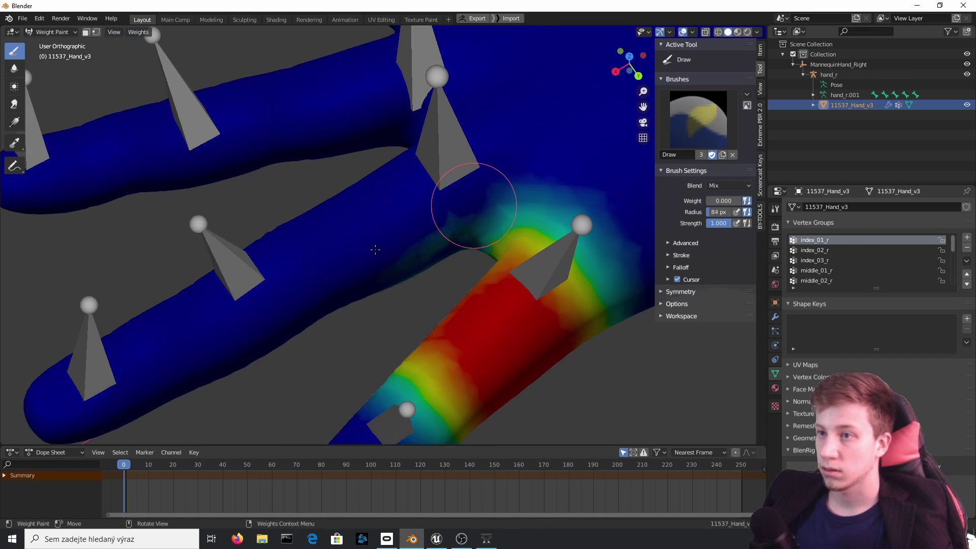
Repaint the index_02_r group with full weight on the index finger's middle segment, and erase weight near the fingertip with weight 0
mouse_move(375, 248)
middle_mouse_down()
mouse_move(453, 164)
mouse_move(522, 285)
mouse_move(645, 137)
mouse_move(614, 56)
middle_mouse_up()
scroll(522, 285, "down", 3)
key("KP_5")
left_click(814, 250)
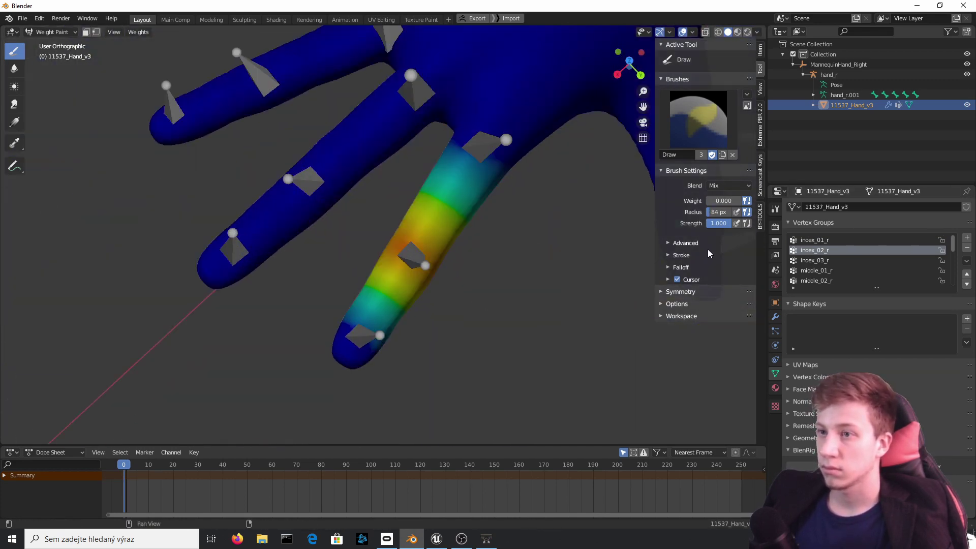
left_click_drag(709, 201, 743, 201)
middle_click_drag(383, 214, 416, 245)
left_click_drag(416, 245, 452, 279)
left_click_drag(741, 201, 707, 201)
left_click_drag(359, 315, 383, 381)
mouse_move(383, 381)
middle_mouse_down()
mouse_move(305, 285)
mouse_move(458, 285)
middle_mouse_up()
Check the index_03_r vertex group's weights and return the hand mesh to Object Mode
left_click(815, 261)
mouse_move(285, 285)
middle_mouse_down()
mouse_move(274, 286)
mouse_move(257, 213)
middle_mouse_up()
left_click(53, 32)
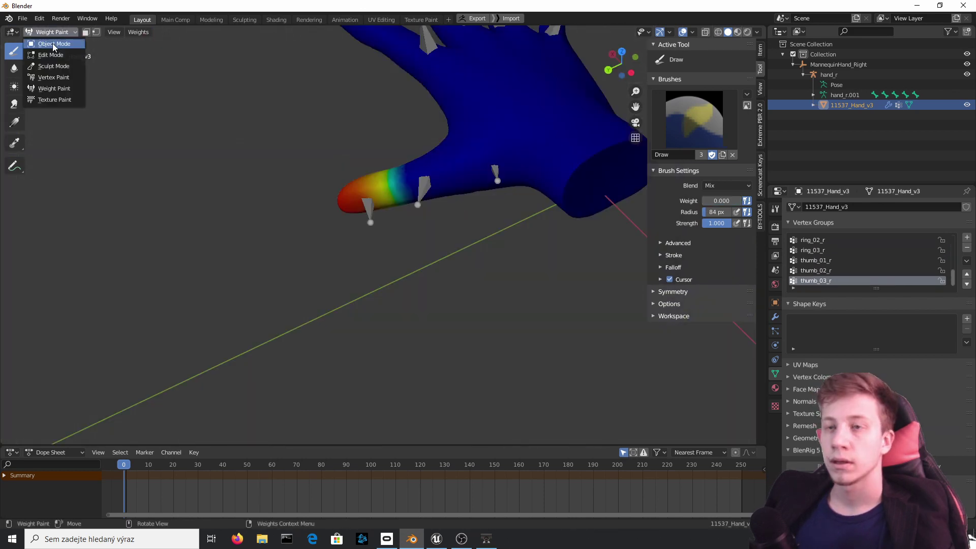
left_click(53, 45)
scroll(406, 100, "down", 5)
scroll(402, 97, "up", 5)
scroll(356, 137, "down", 4)
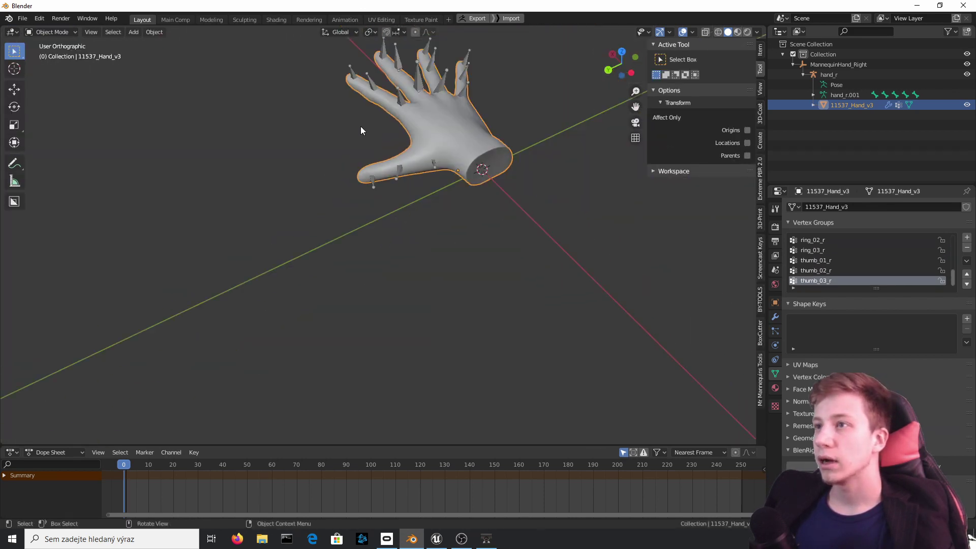
Select the hand_r armature and put it into Pose Mode
scroll(364, 117, "up", 1)
middle_click_drag(368, 106, 319, 263, "shift")
scroll(362, 236, "up", 3)
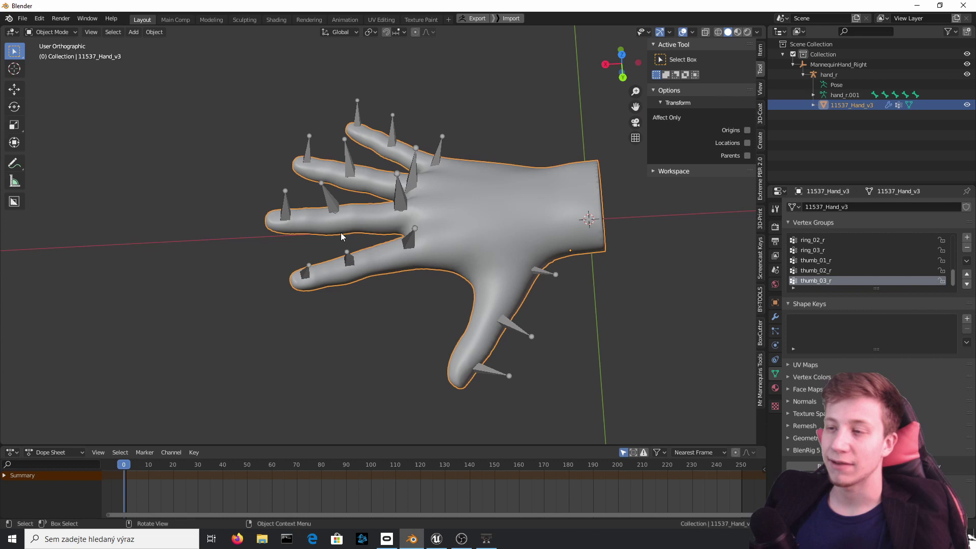
left_click(59, 31)
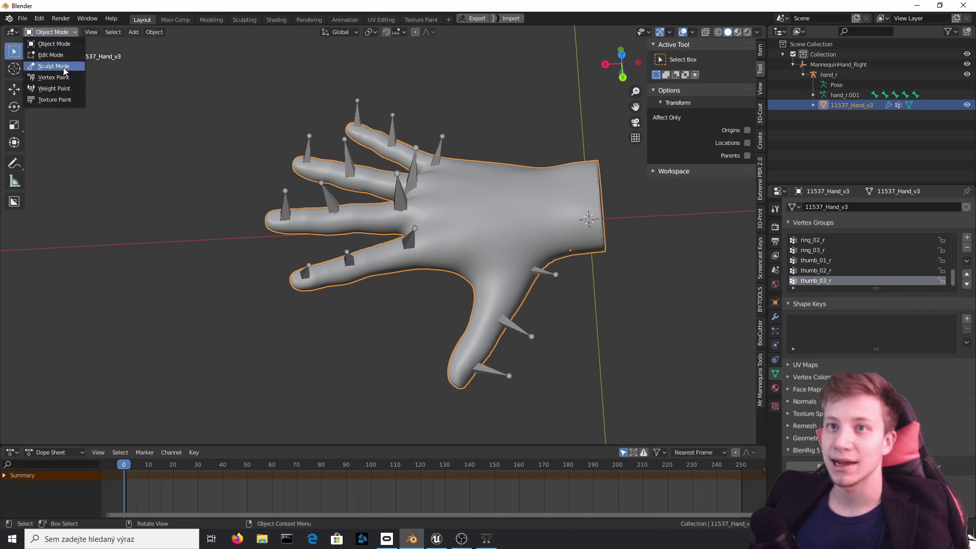
left_click(391, 133)
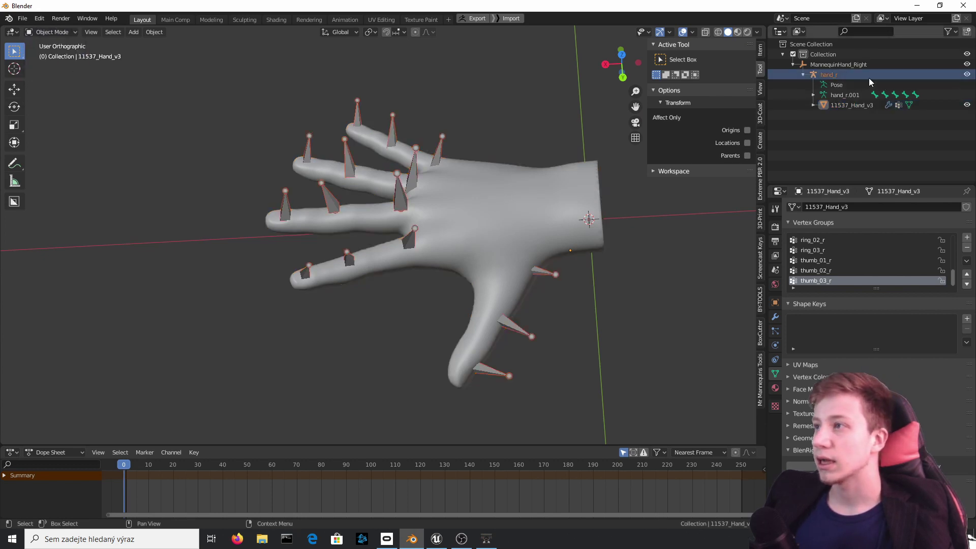
left_click(388, 124)
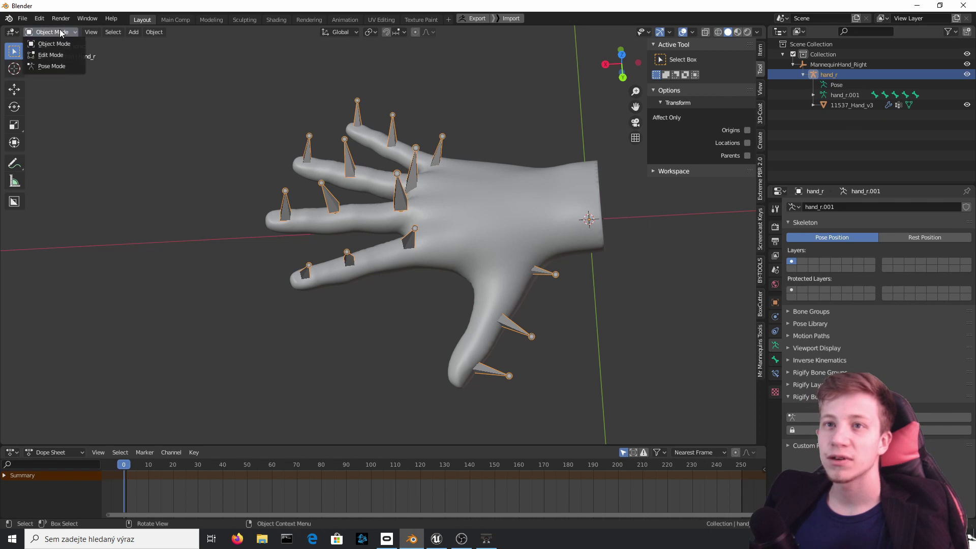
left_click(61, 66)
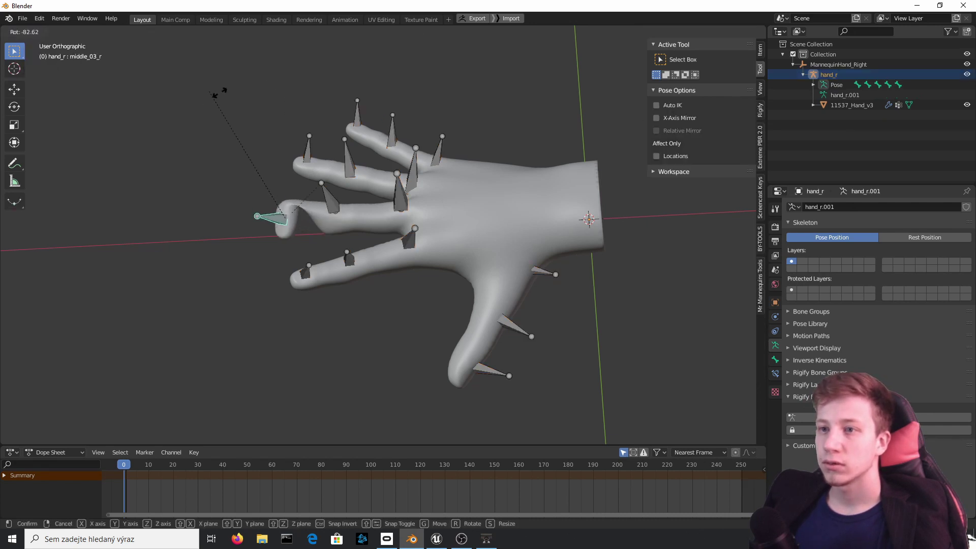
Test the middle finger's deformation by trial-rotating the middle_03_r, middle_02_r and middle_01_r bones, cancelling each rotation
key("r")
right_click(409, 197)
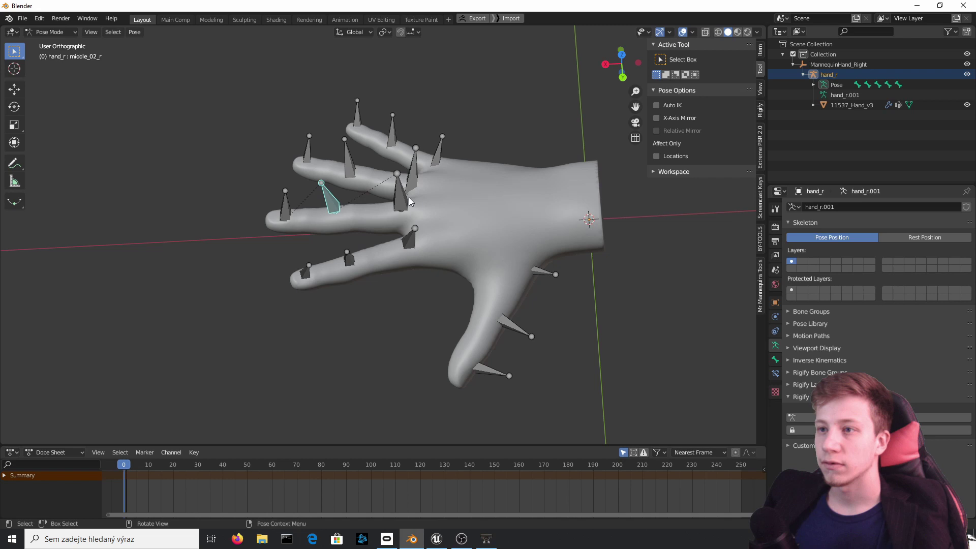
key("r")
key("Escape")
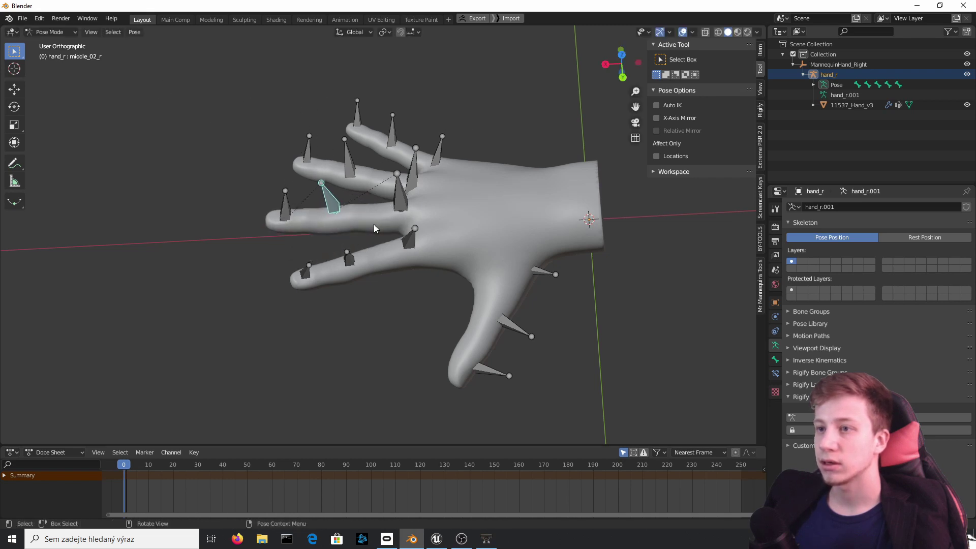
key("r")
key("Escape")
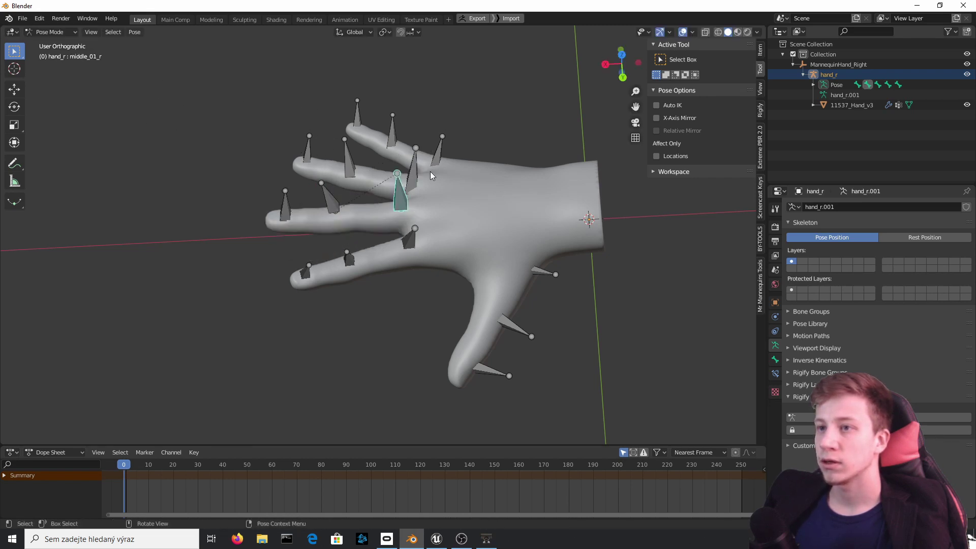
key("r")
key("Escape")
Test the ring finger's deformation by trial-rotating the ring_01_r and ring_02_r bones, cancelling each rotation
left_click(417, 169)
key("r")
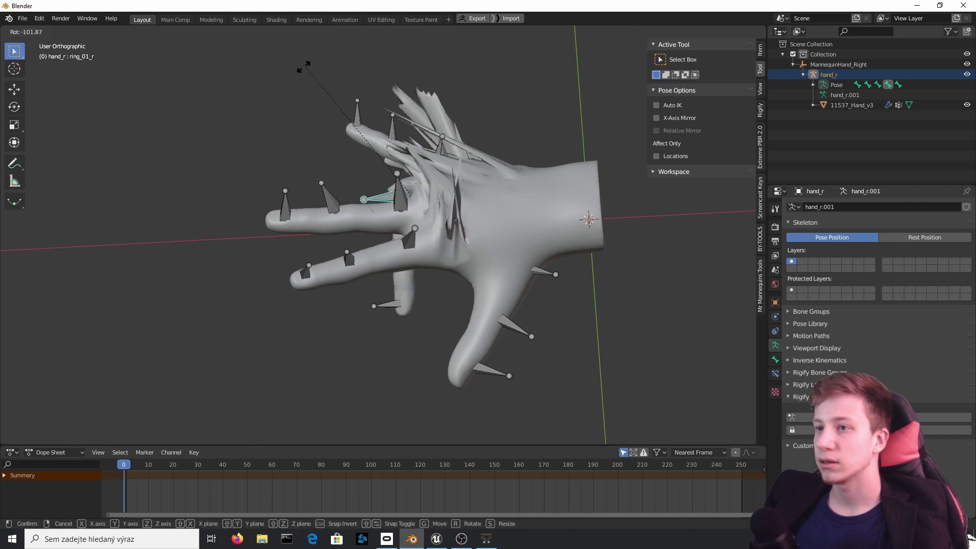
key("Escape")
key("r")
key("Escape")
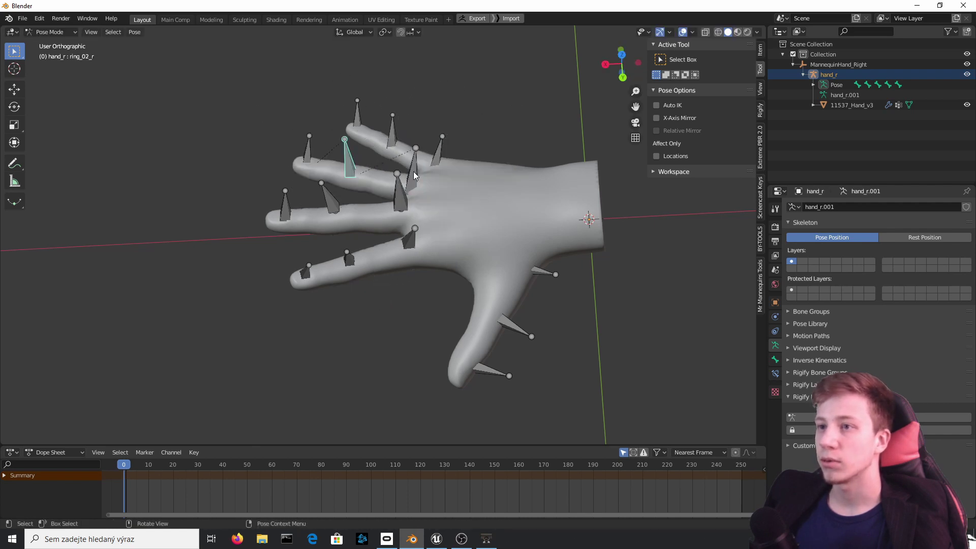
View the ring_01_r bone's properties and constraints, and return the armature to Object Mode
left_click(775, 359)
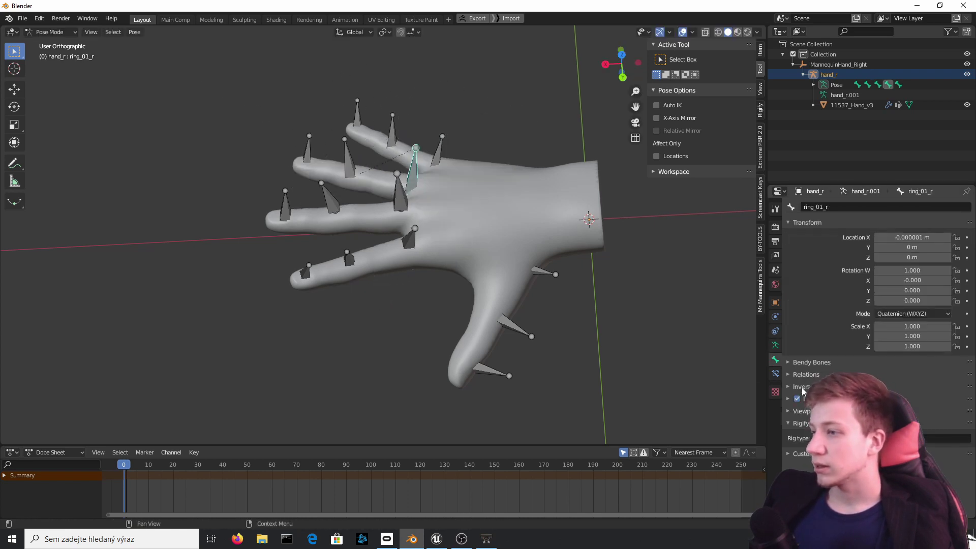
left_click(774, 373)
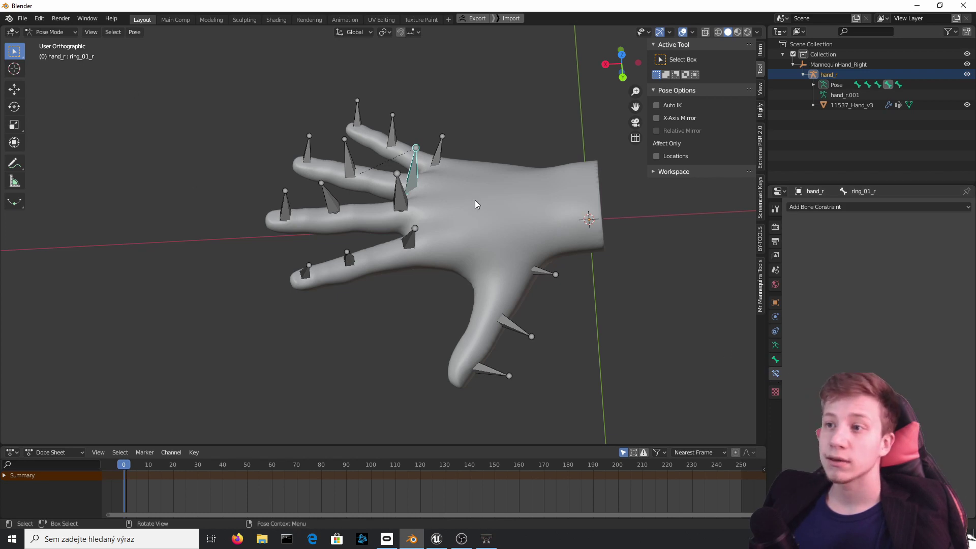
left_click(55, 32)
left_click(51, 44)
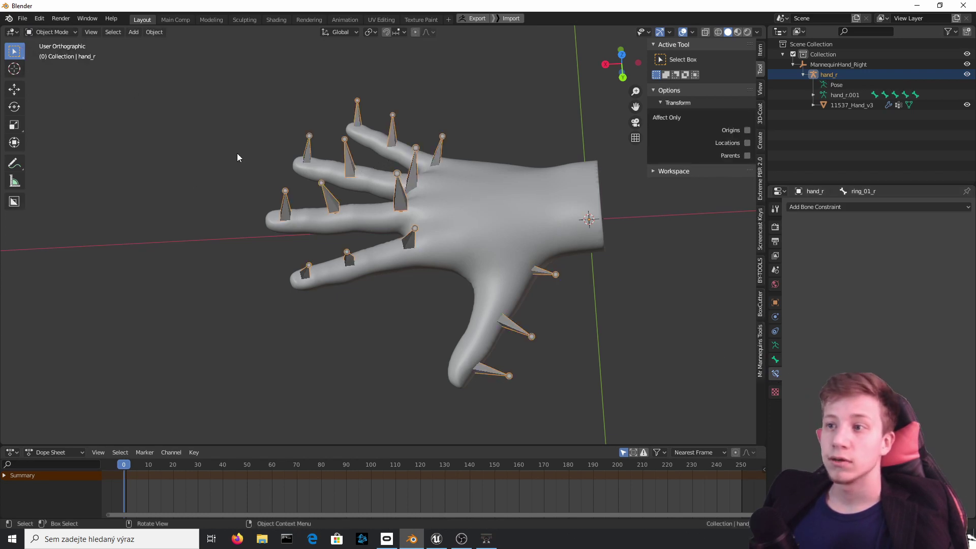
Select the hand mesh together with its armature and export them as hannd.fbx into the Star Wars VR folder
left_click(546, 268)
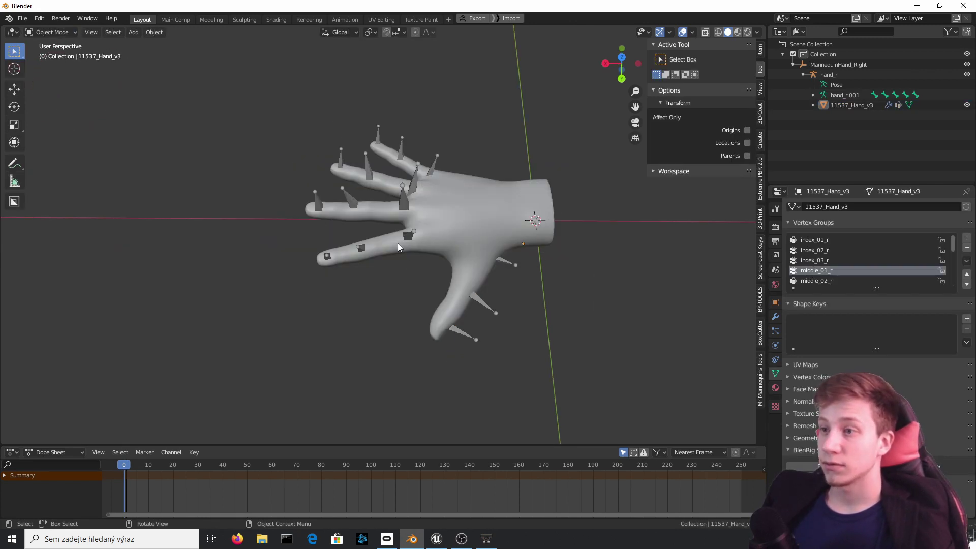
left_click_drag(352, 242, 259, 184)
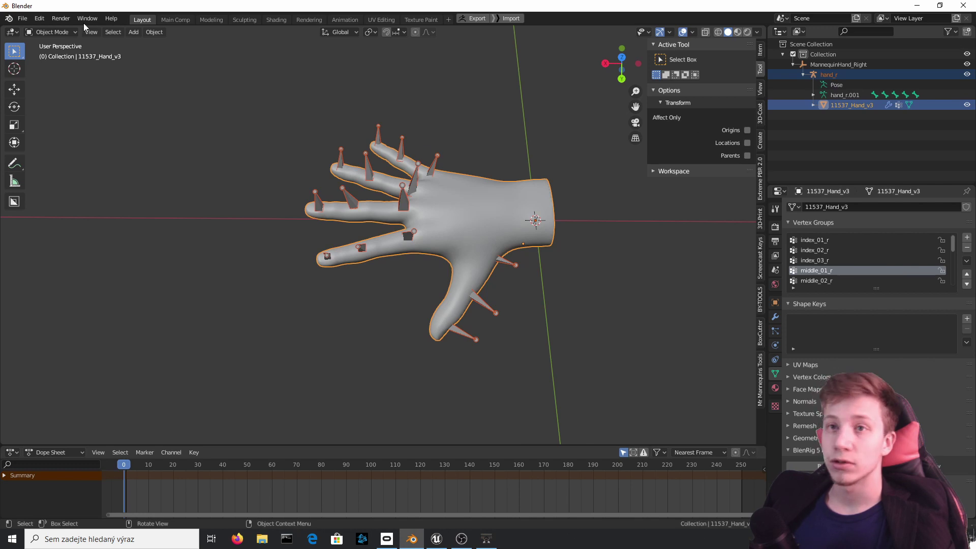
left_click(21, 19)
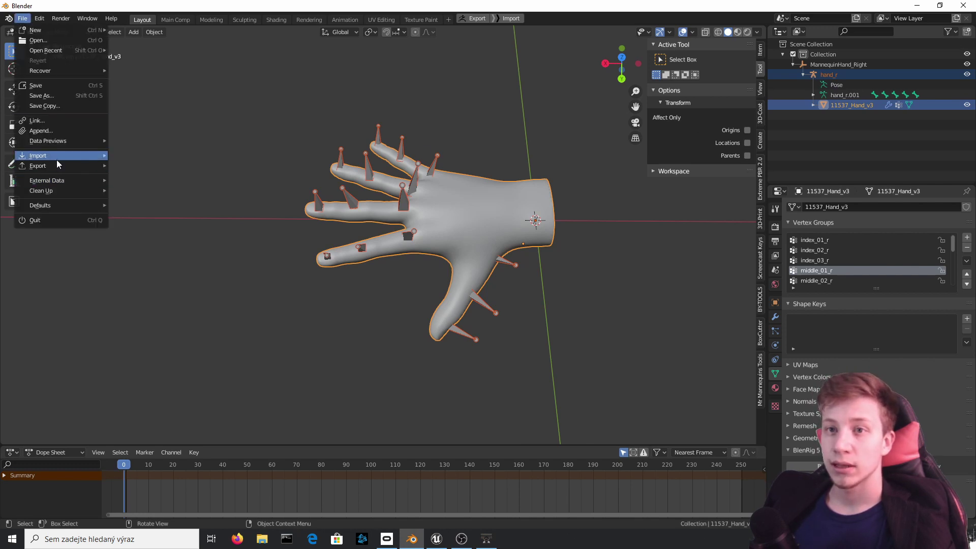
mouse_move(59, 165)
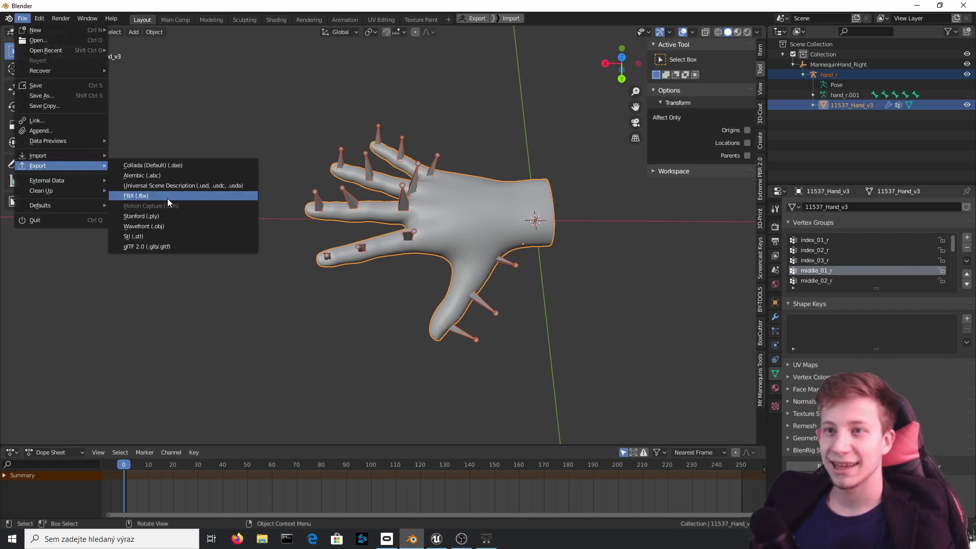
left_click(142, 197)
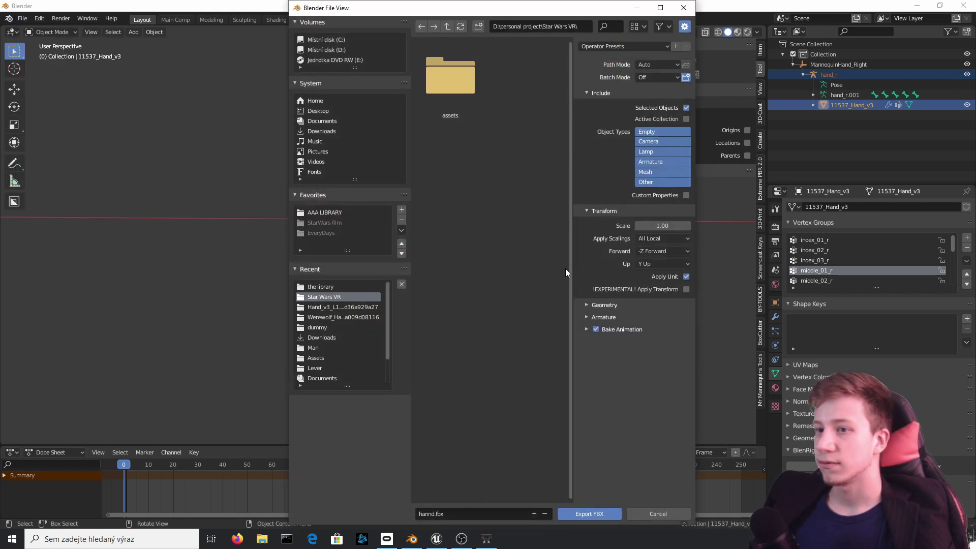
left_click(590, 513)
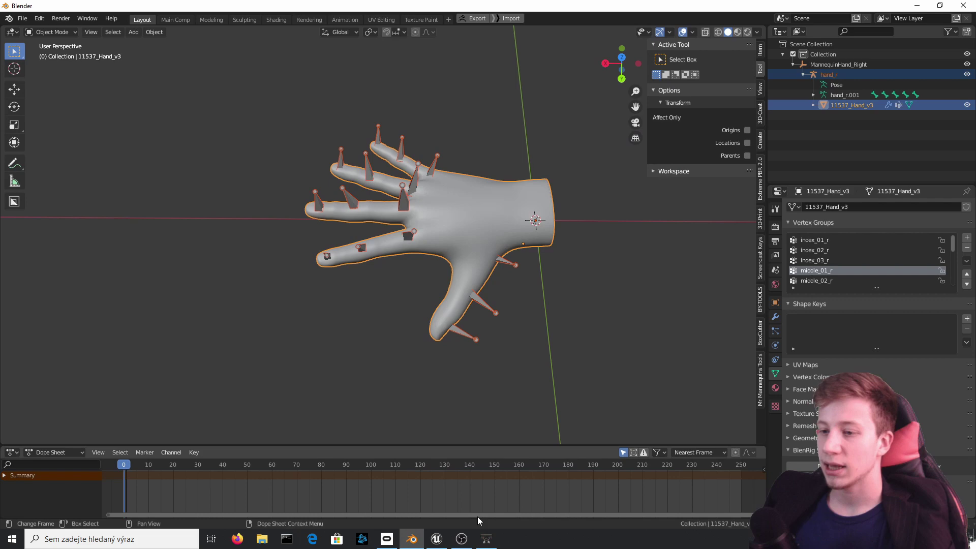
Switch to Unreal and import hannd from the Star Wars VR folder into the Mesh folder as a skeletal mesh using MannequinHand_Right_Skeleton
left_click(436, 539)
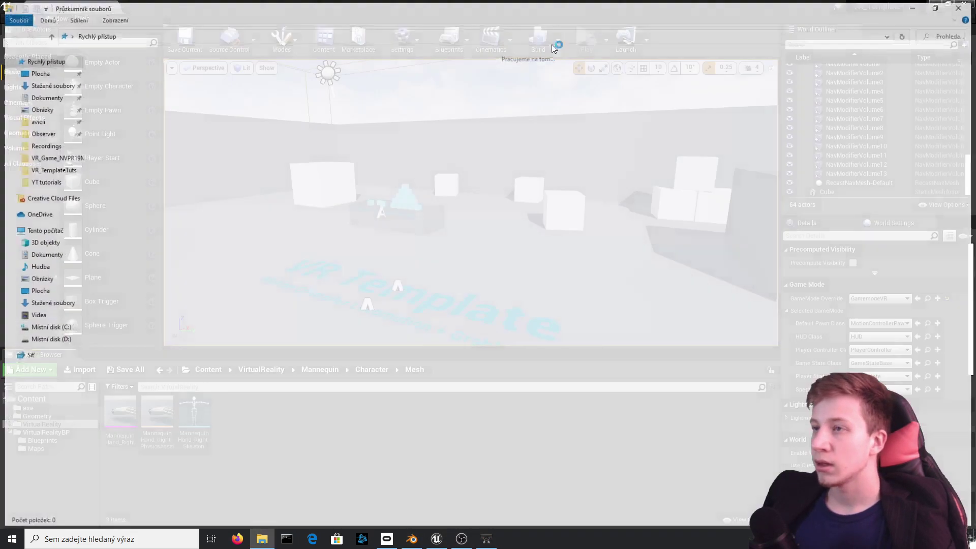
left_click_drag(556, 7, 943, 150)
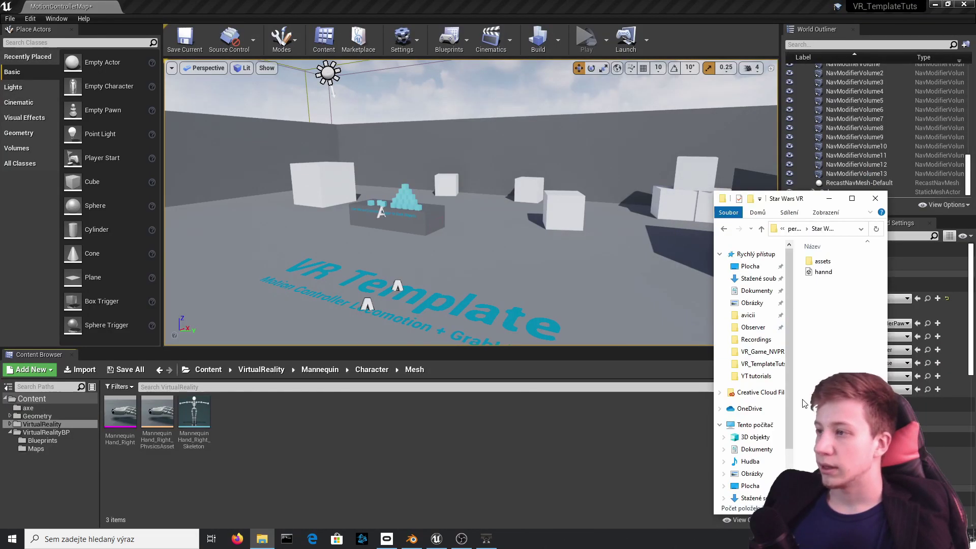
left_click_drag(834, 274, 399, 465)
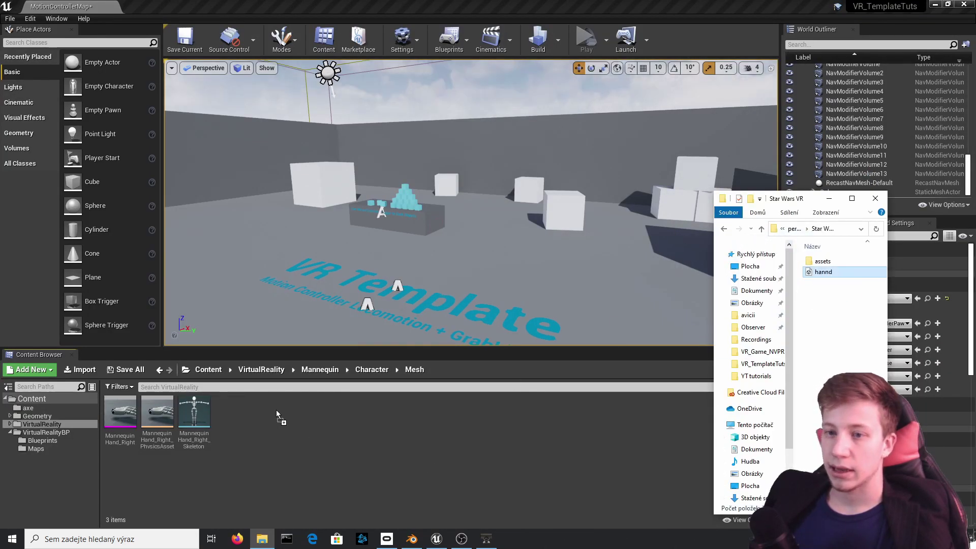
left_click_drag(266, 421, 264, 422)
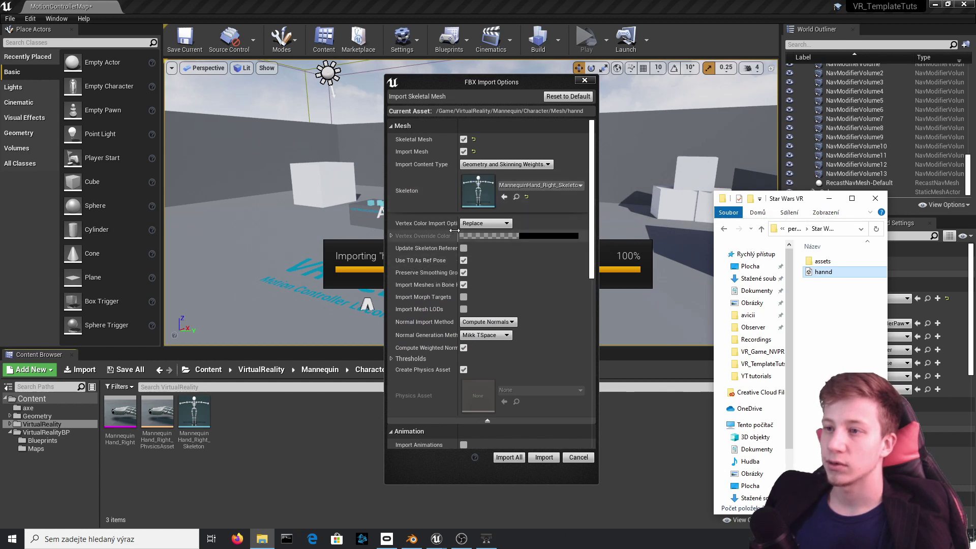
left_click(487, 420)
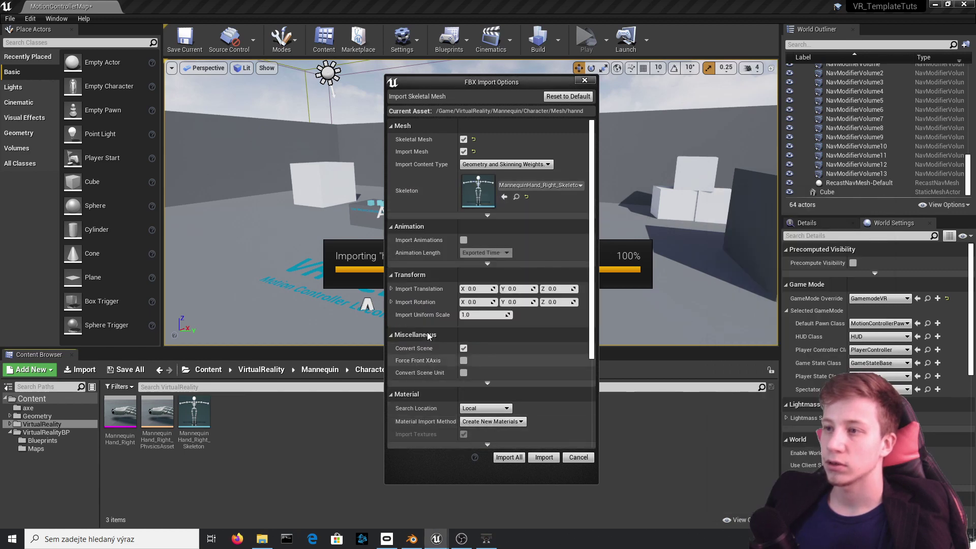
left_click(490, 214)
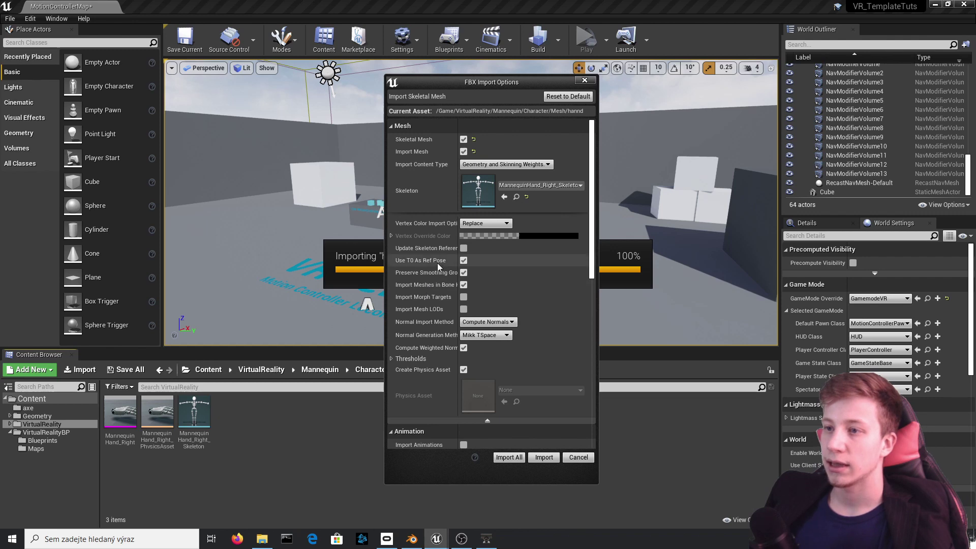
left_click(509, 457)
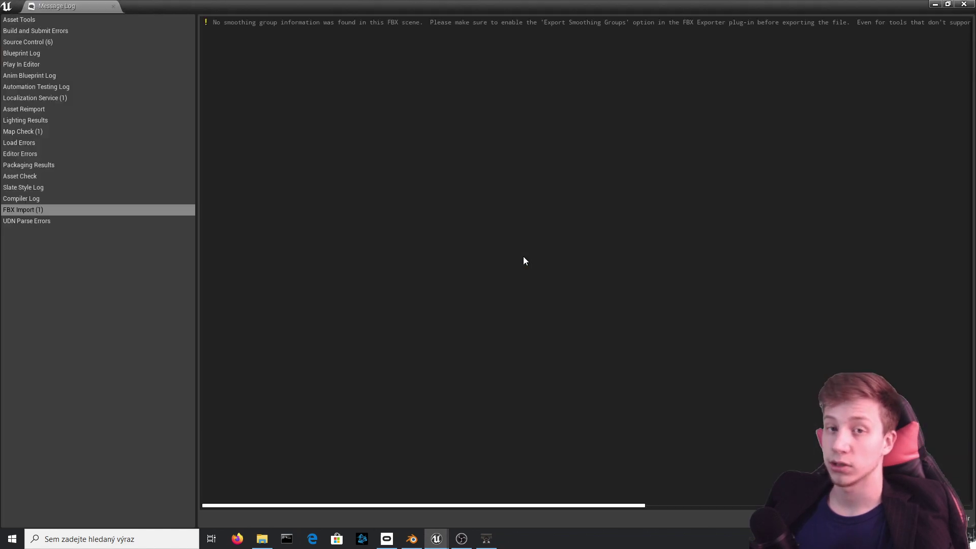
left_click(963, 5)
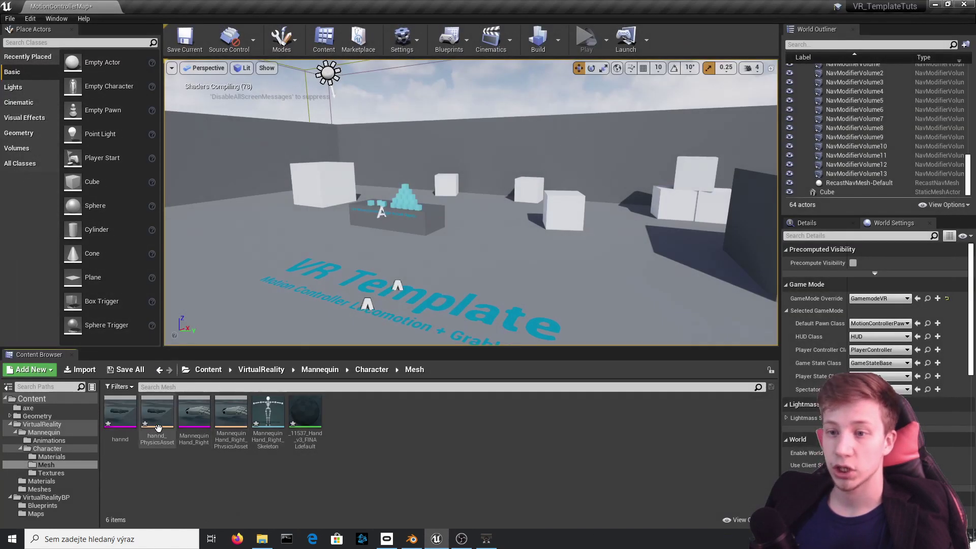
Delete the imported _11537_Hand_v3_FINALdefault material from the Mesh folder
left_click(305, 411)
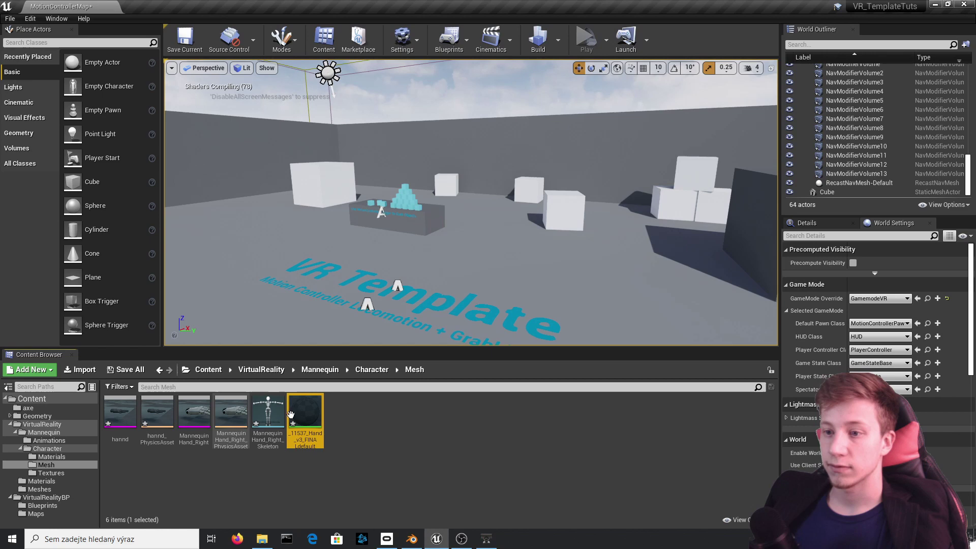
left_click(121, 411)
left_click(305, 413)
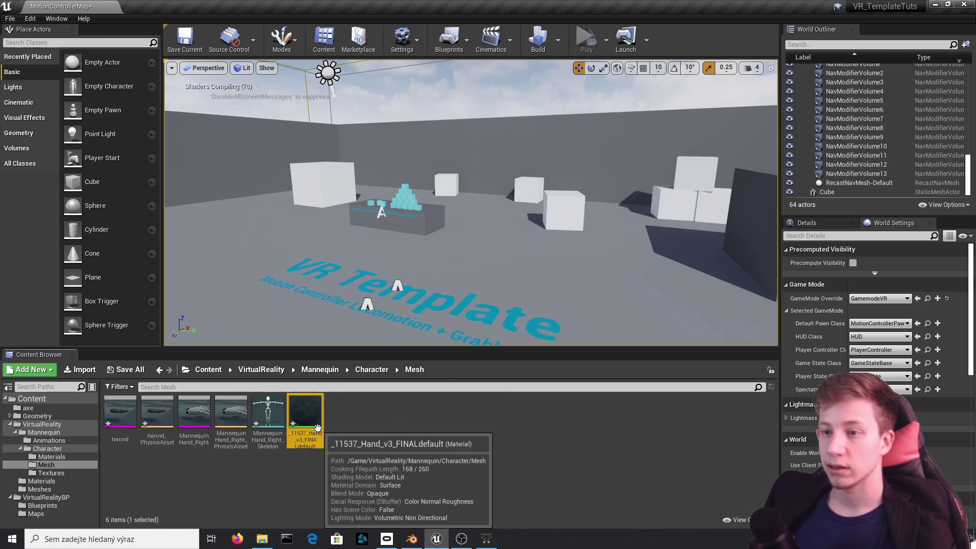
key("Delete")
left_click(451, 431)
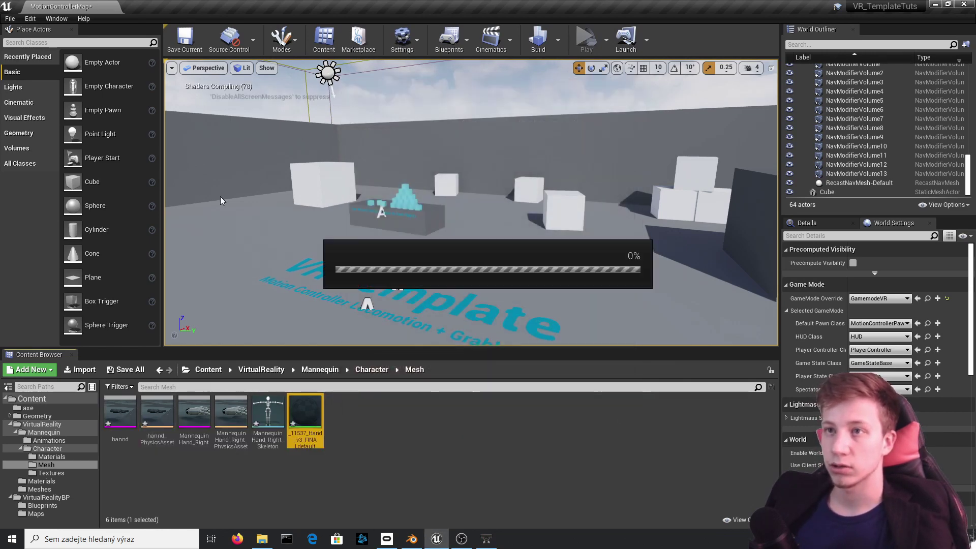
Open the BP_MotionController blueprint from the VirtualRealityBP Blueprints folder
right_click_drag(355, 253, 336, 224)
left_click(32, 498)
left_click(47, 465)
left_click(41, 489)
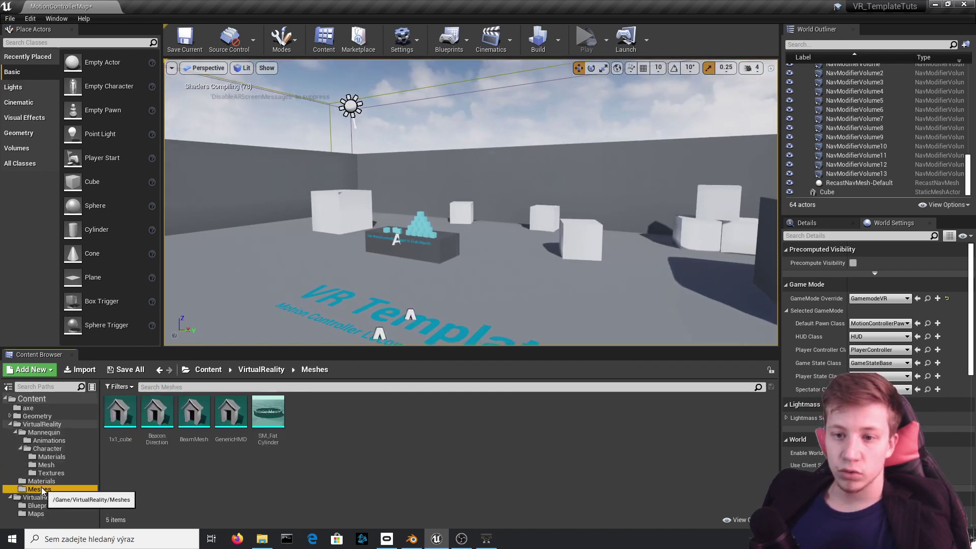
left_click(37, 513)
left_click(44, 497)
double_click(126, 417)
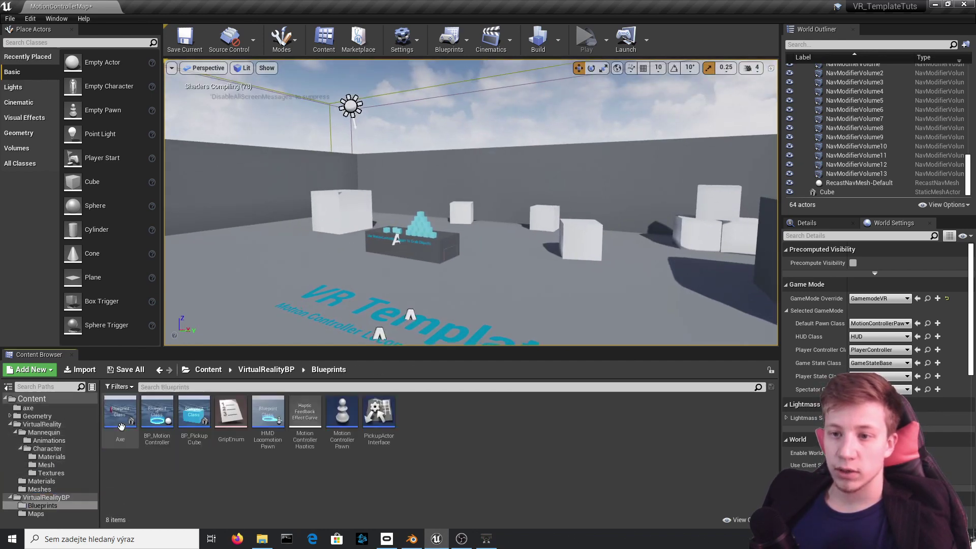
left_click(157, 420)
double_click(157, 420)
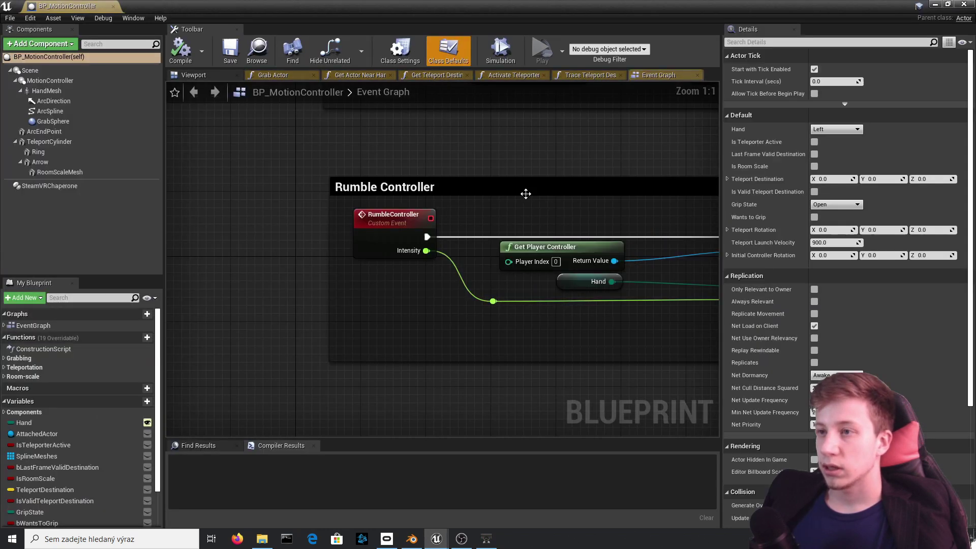
Set the HandMesh component's skeletal mesh to hannd in the blueprint's viewport and inspect the hand up close
left_click(202, 72)
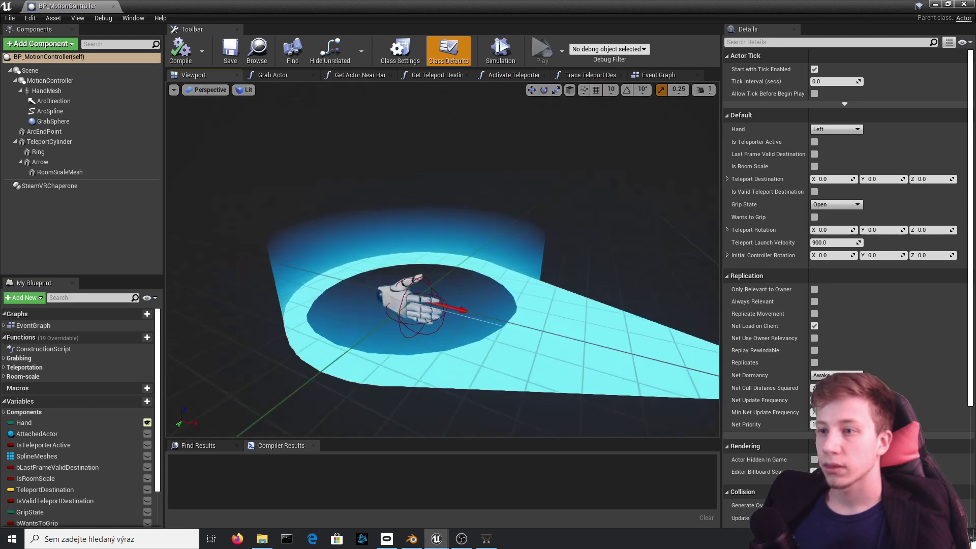
left_click_drag(326, 244, 472, 290, "alt")
left_click(472, 290)
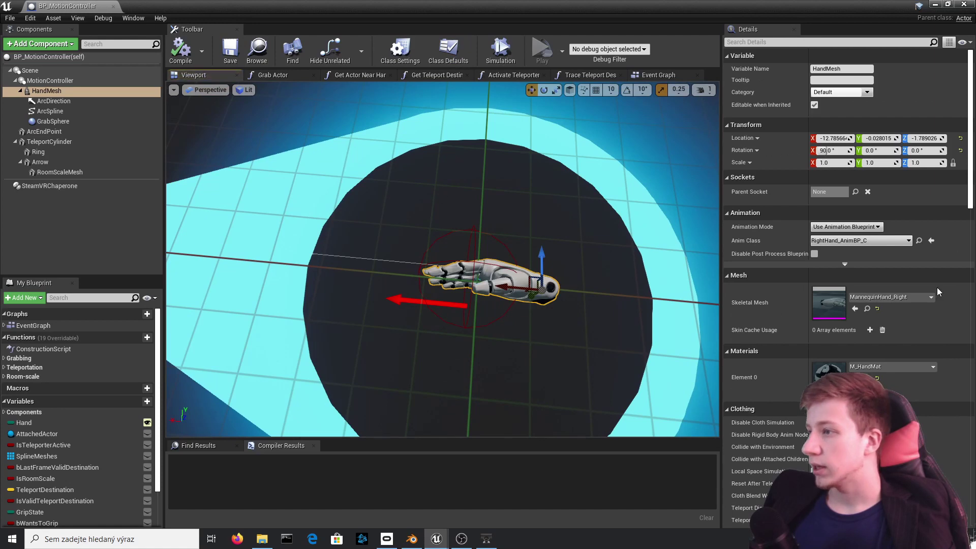
left_click(921, 296)
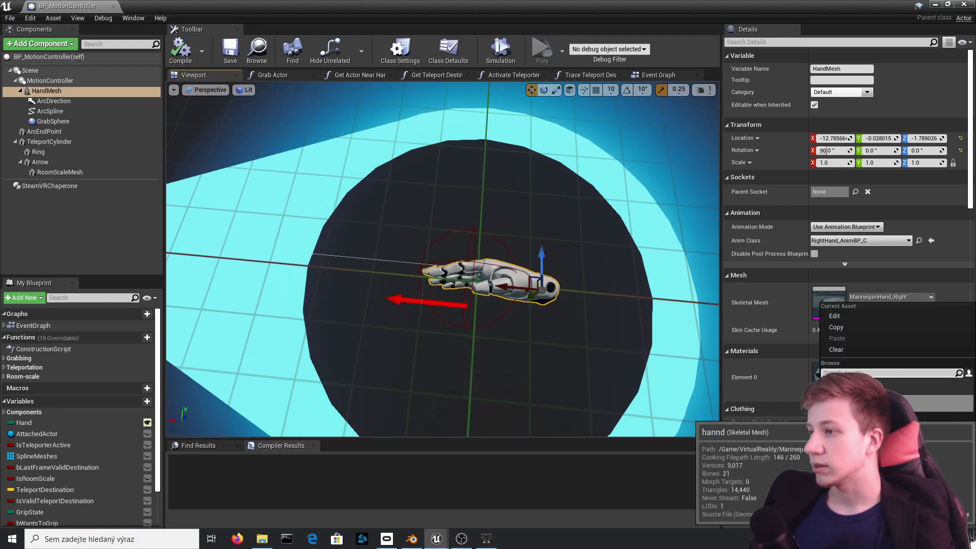
left_click(891, 403)
left_click_drag(487, 284, 574, 305, "alt")
scroll(488, 285, "up", 5)
key("f")
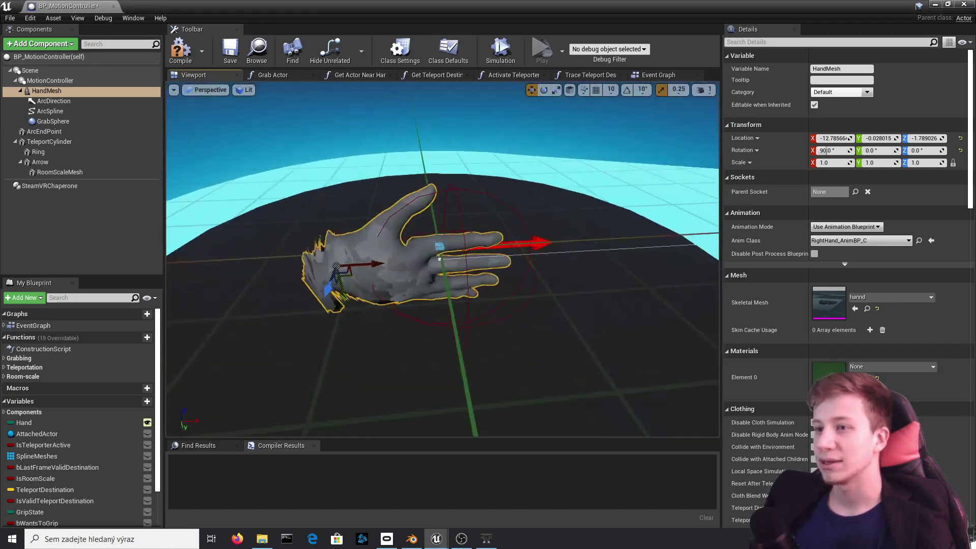
right_click_drag(442, 260, 585, 264)
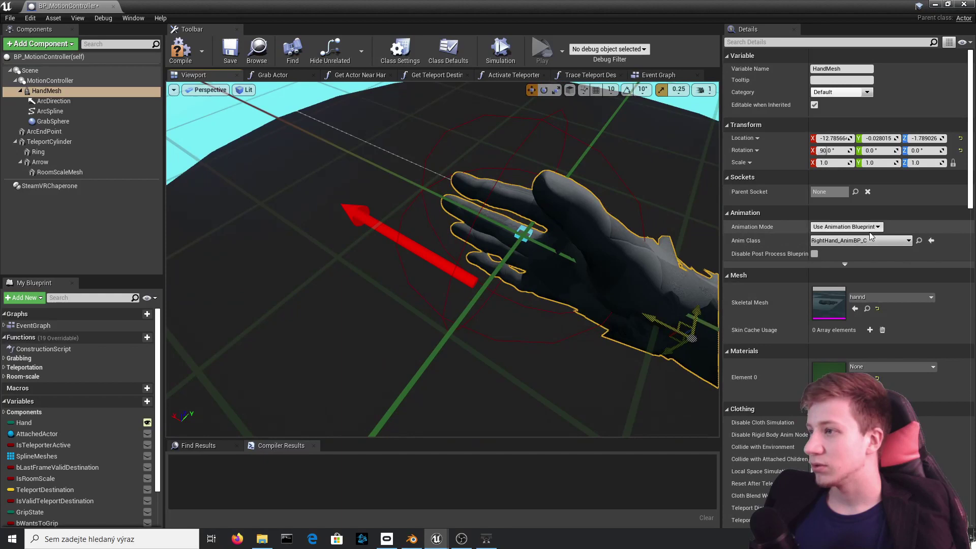
Set HandMesh's animation mode to Use Animation Asset with MannequinHand_Right_Grab, and check the hand's deformation
left_click(843, 227)
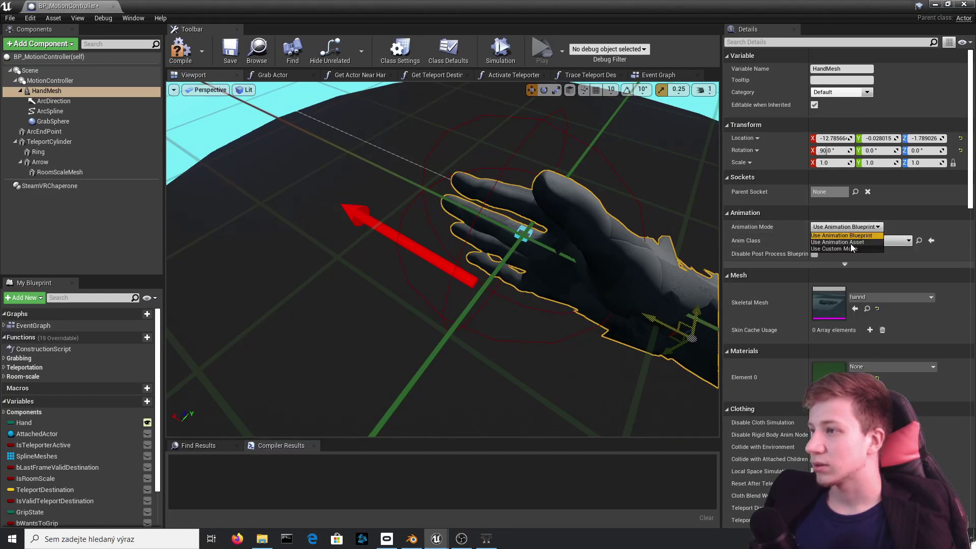
left_click(850, 243)
right_click_drag(584, 254, 605, 188)
left_click(877, 251)
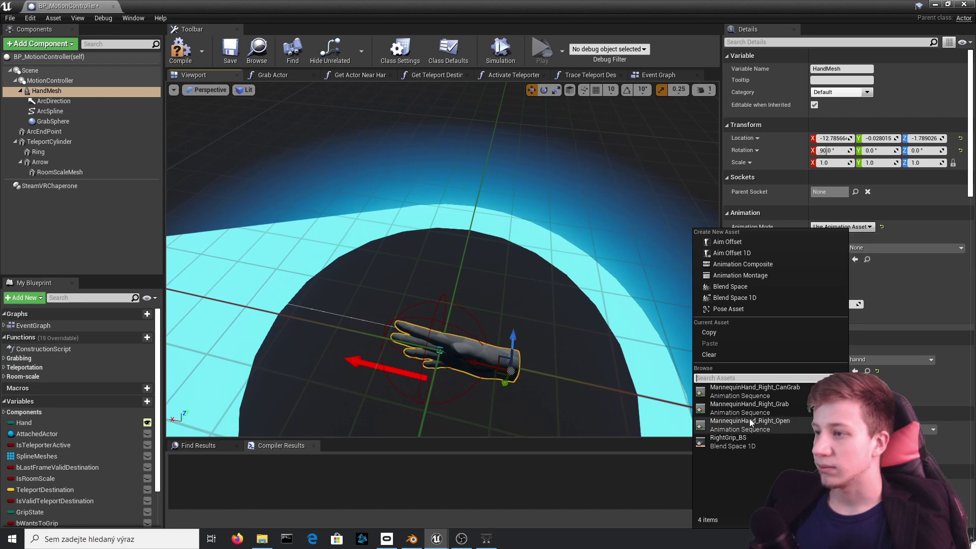
left_click(766, 404)
mouse_move(482, 119)
right_mouse_down()
mouse_move(482, 142)
mouse_move(528, 127)
mouse_move(569, 138)
mouse_move(482, 119)
right_mouse_up()
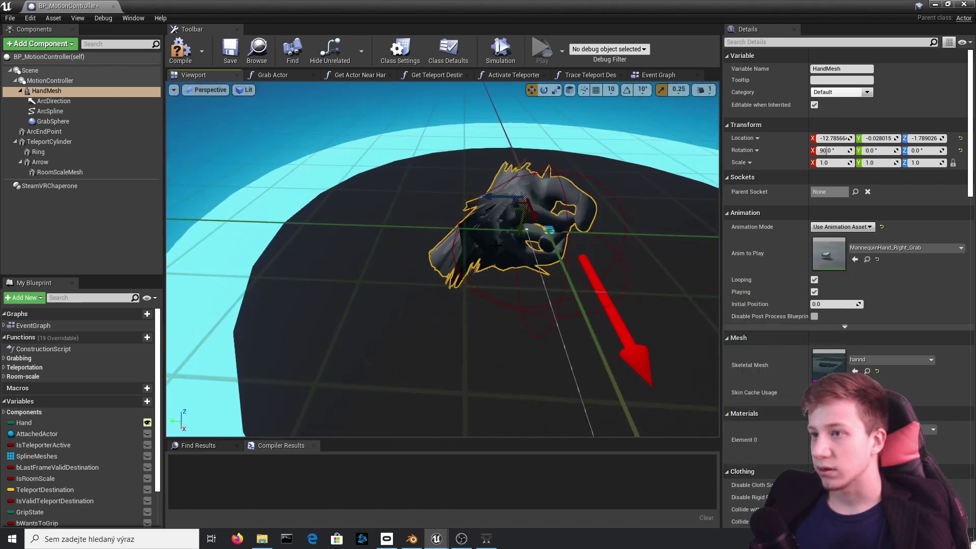
right_click_drag(496, 245, 417, 218)
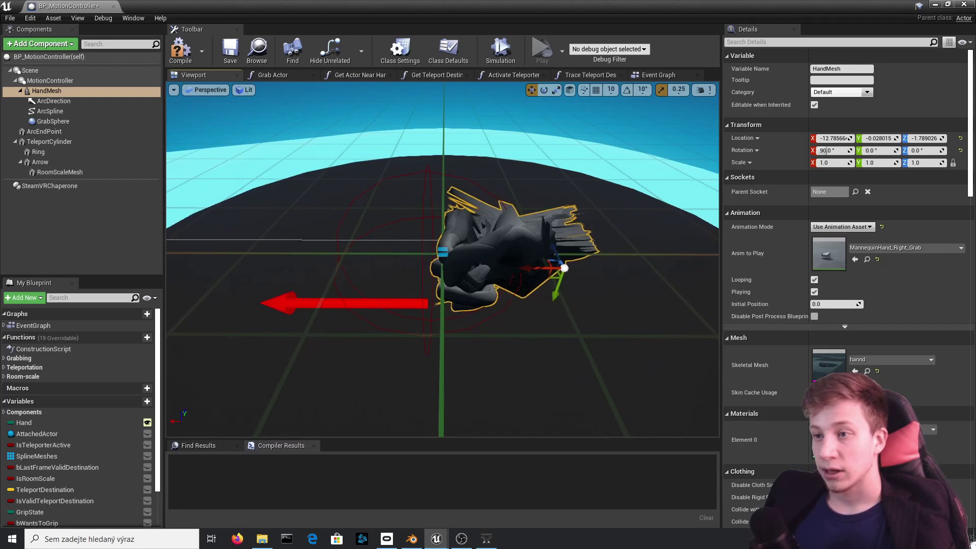
Change HandMesh's animation to MannequinHand_Right_Open and examine the wrist and fingers in that pose
left_click(905, 247)
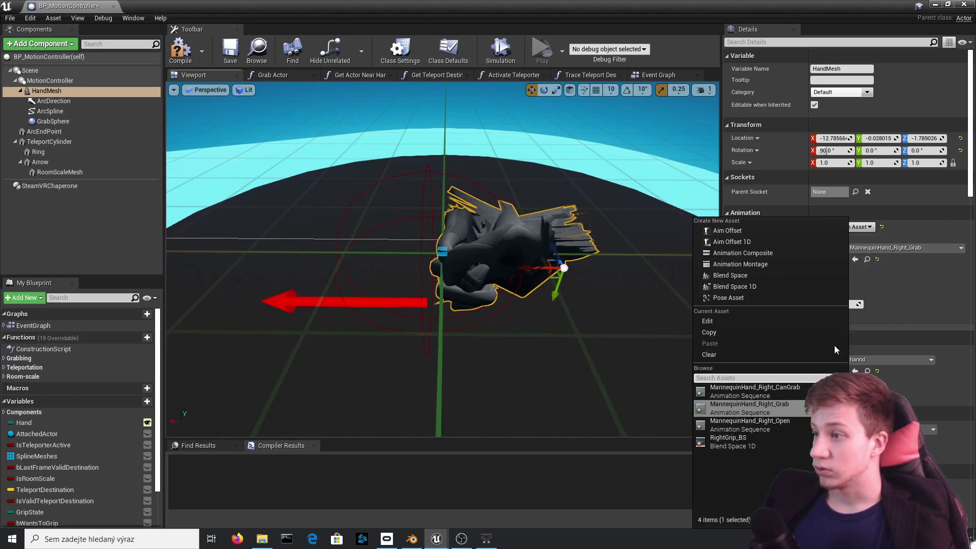
left_click(756, 429)
right_click_drag(523, 325, 386, 325)
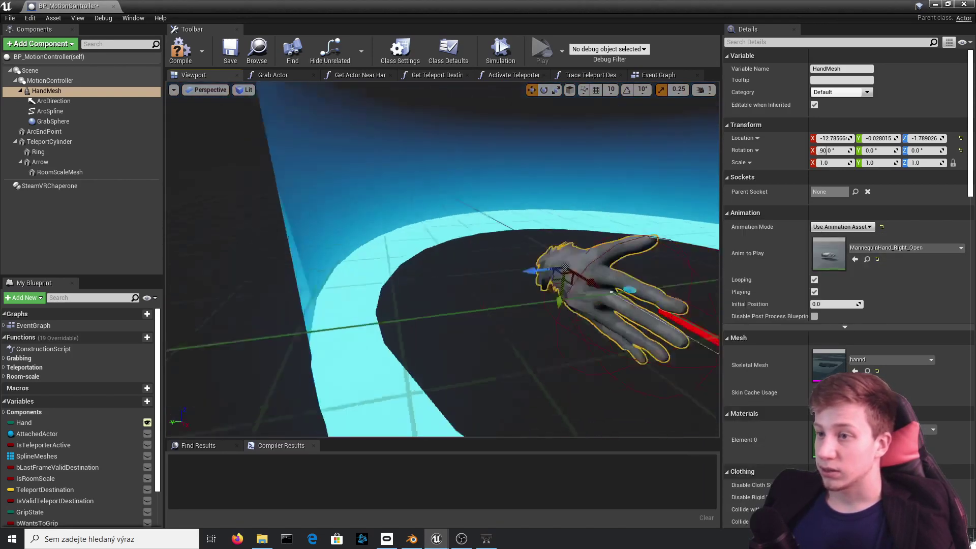
right_click_drag(442, 259, 448, 224)
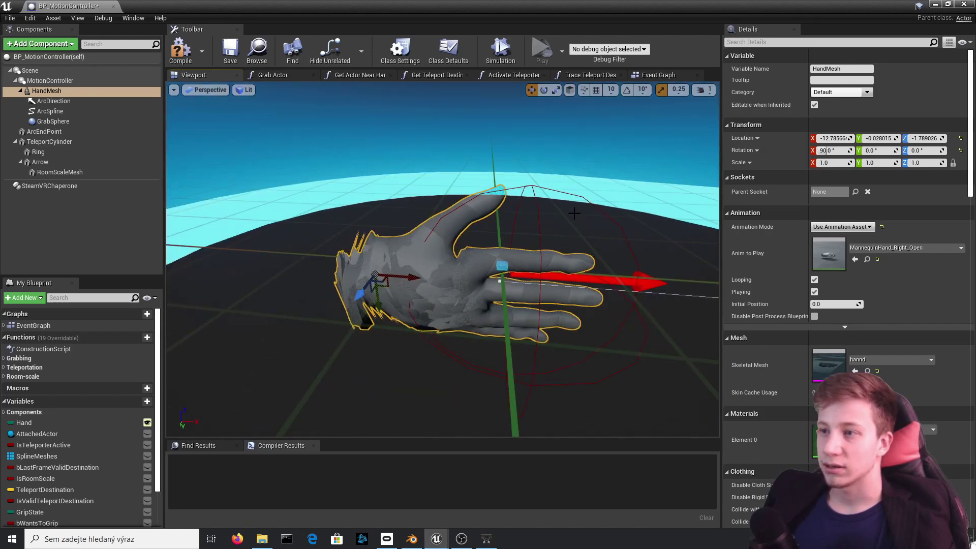